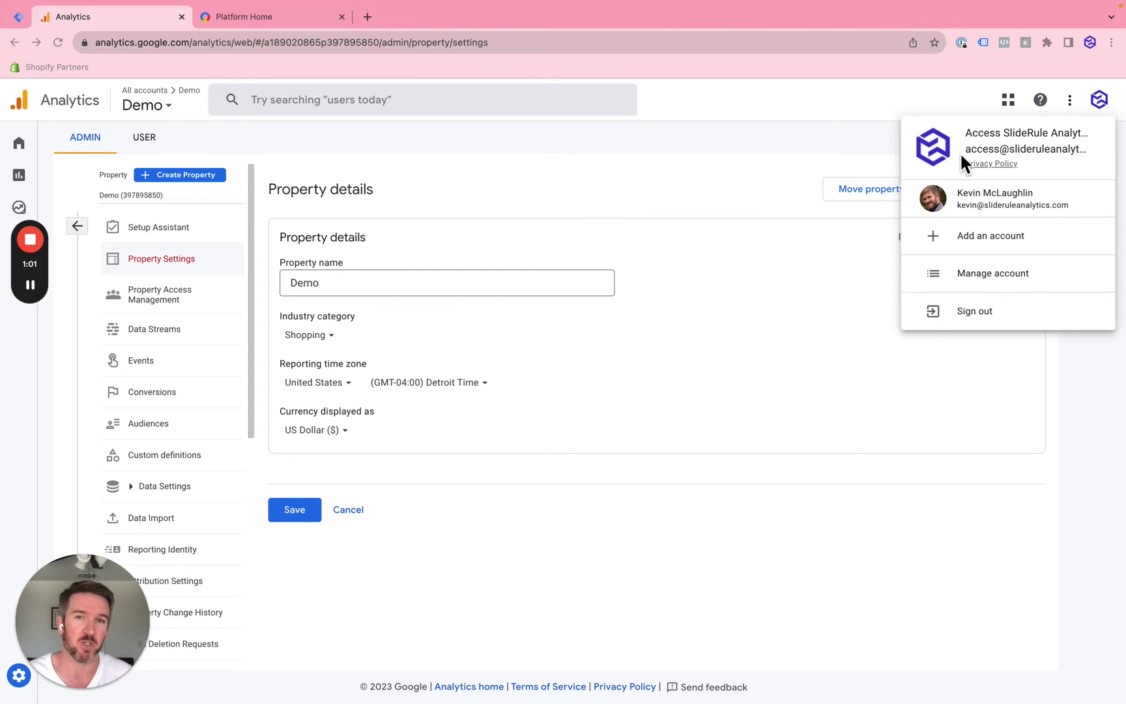
Move to the desktop space holding the incognito window with the Analytics Google sign-in page
{"action": "key", "text": "ctrl+Left"}
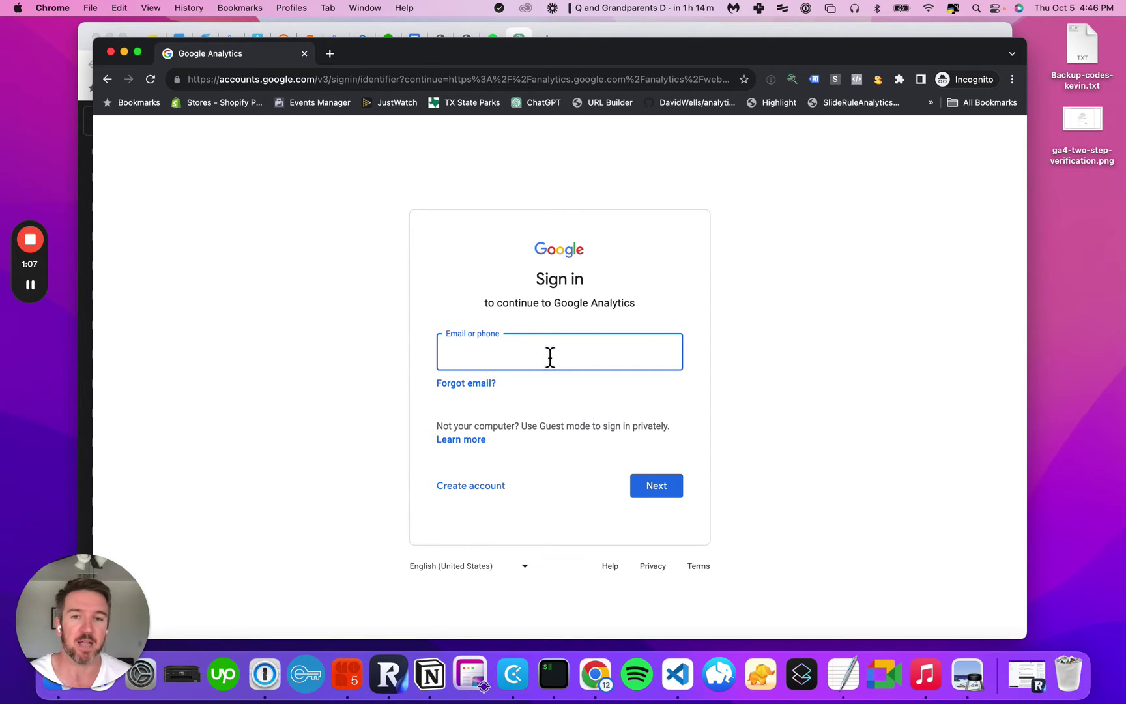
Sign in with the test account's saved email and the password autofilled from 1Password
{"action": "left_click", "coordinate": [550, 357]}
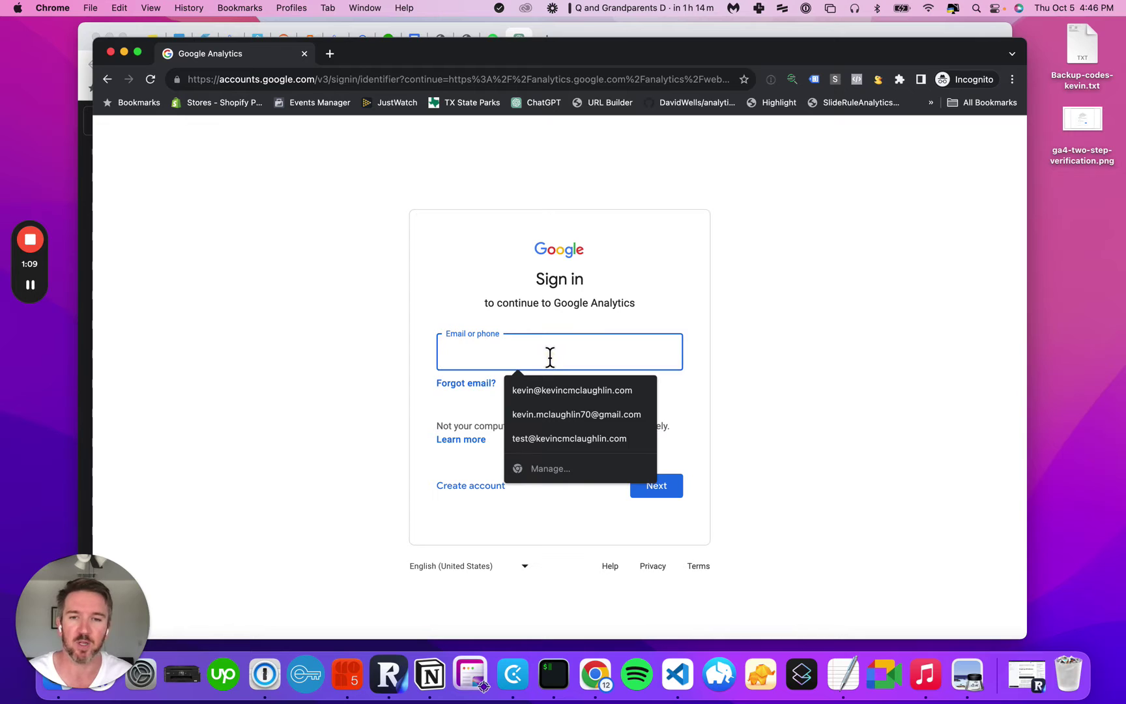
{"action": "left_click", "coordinate": [556, 390]}
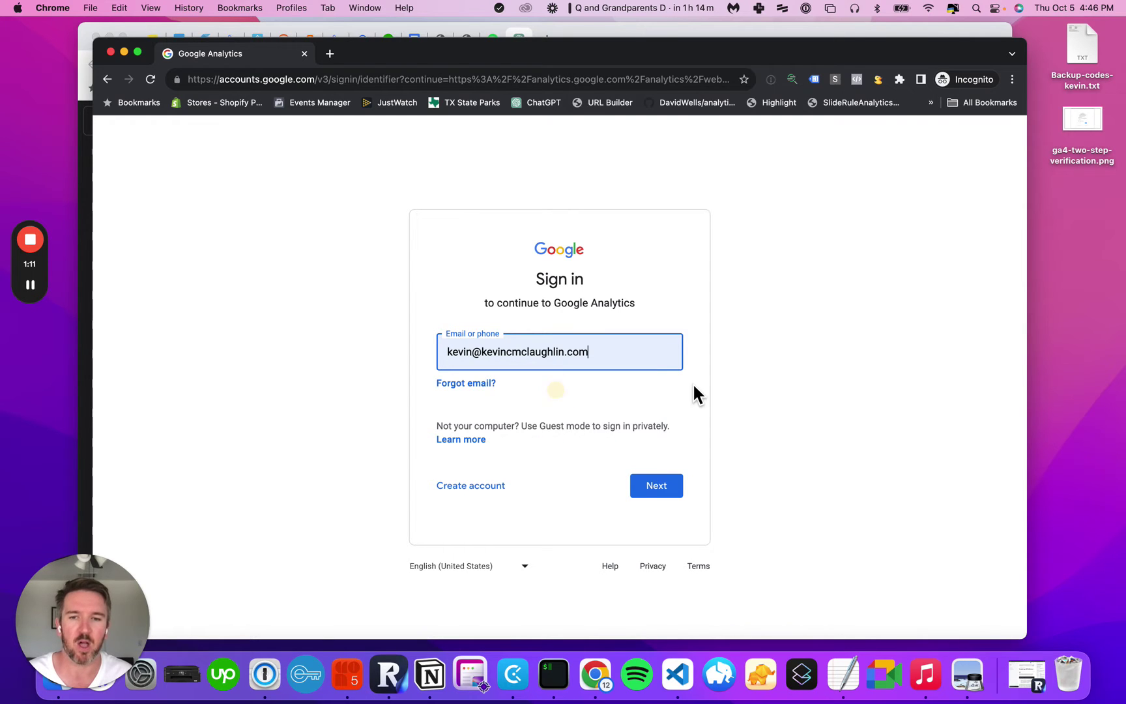
{"action": "left_click", "coordinate": [651, 493]}
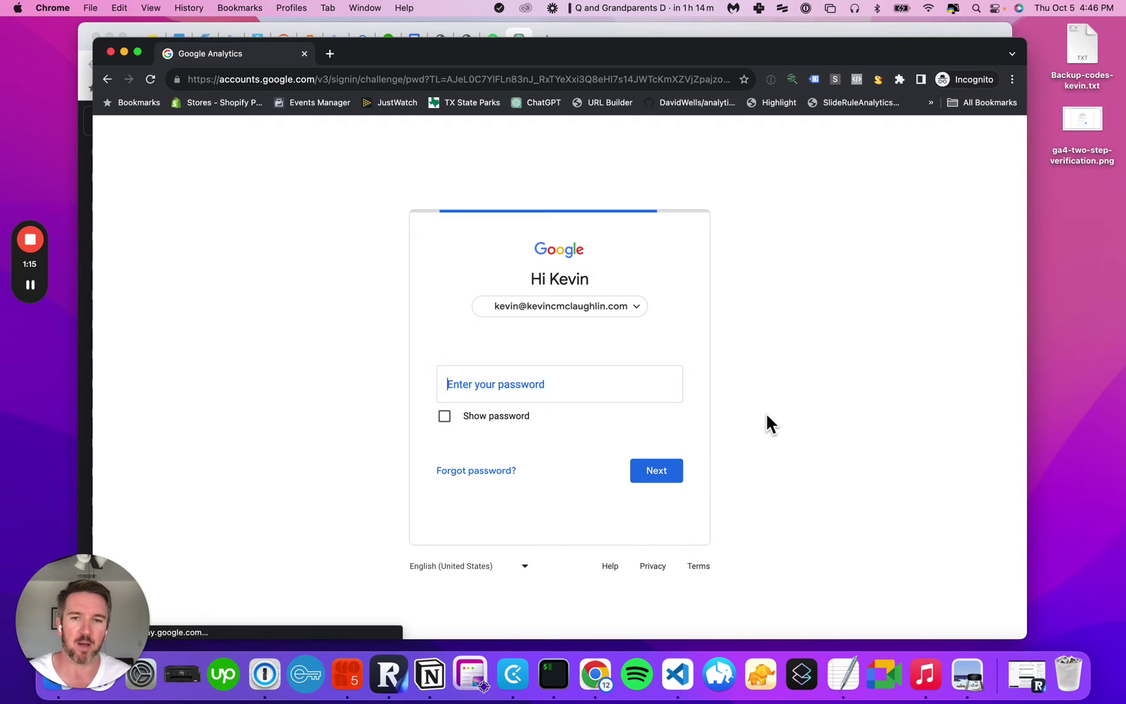
{"action": "left_click", "coordinate": [770, 79]}
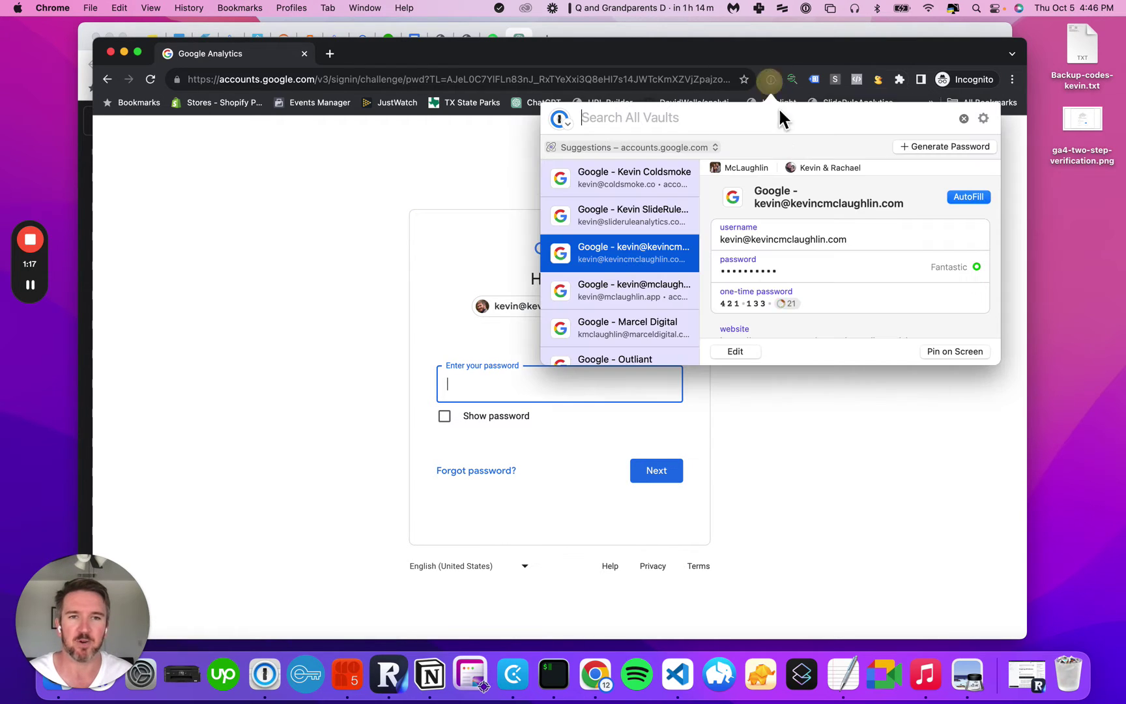
{"action": "left_click", "coordinate": [968, 196]}
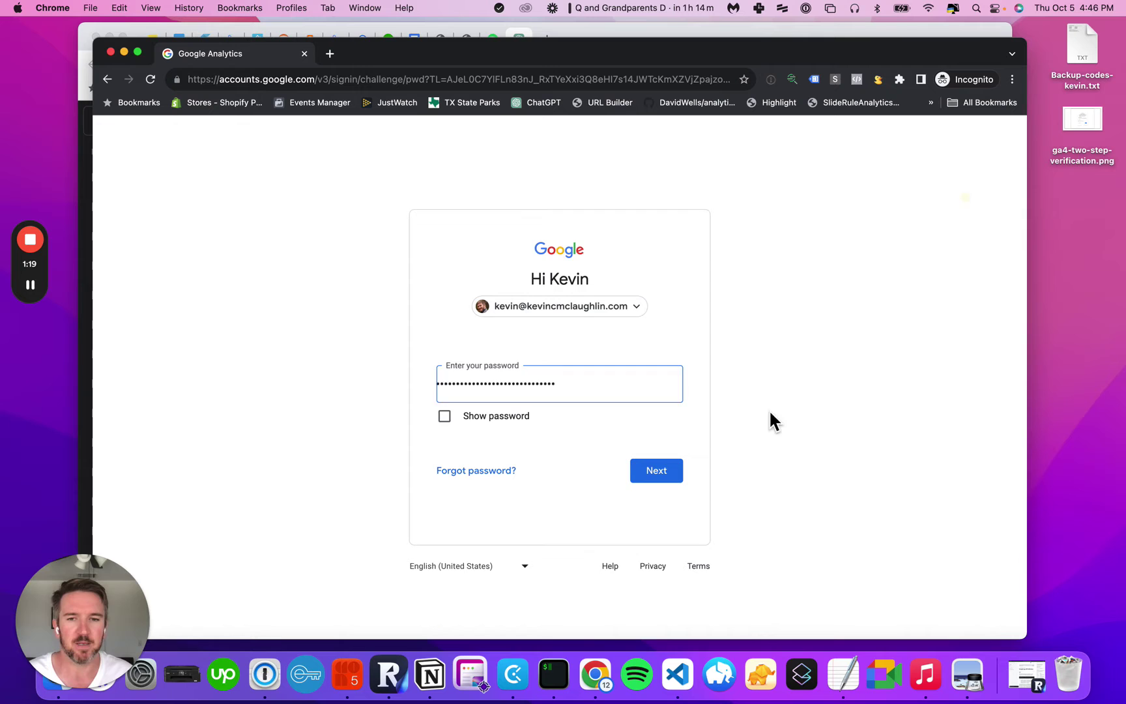
{"action": "left_click", "coordinate": [670, 472]}
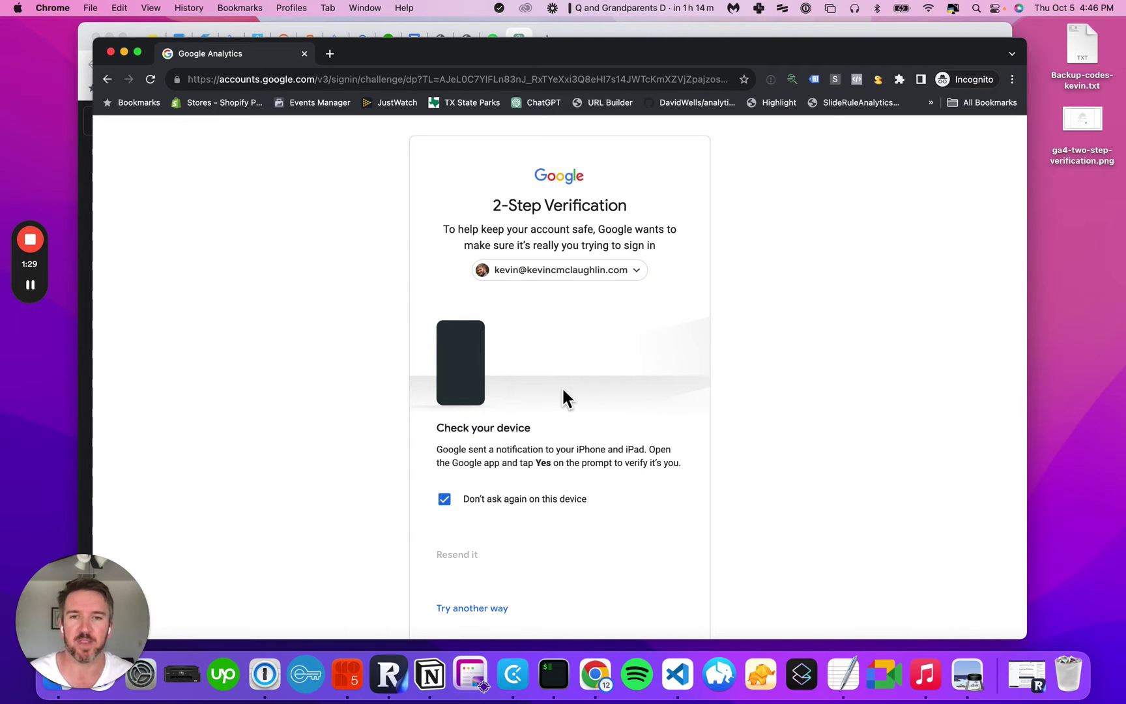
Select the 2-Step Verification heading, then choose 'Try another way' to list other verification methods
{"action": "left_click_drag", "start_coordinate": [492, 206], "coordinate": [587, 220]}
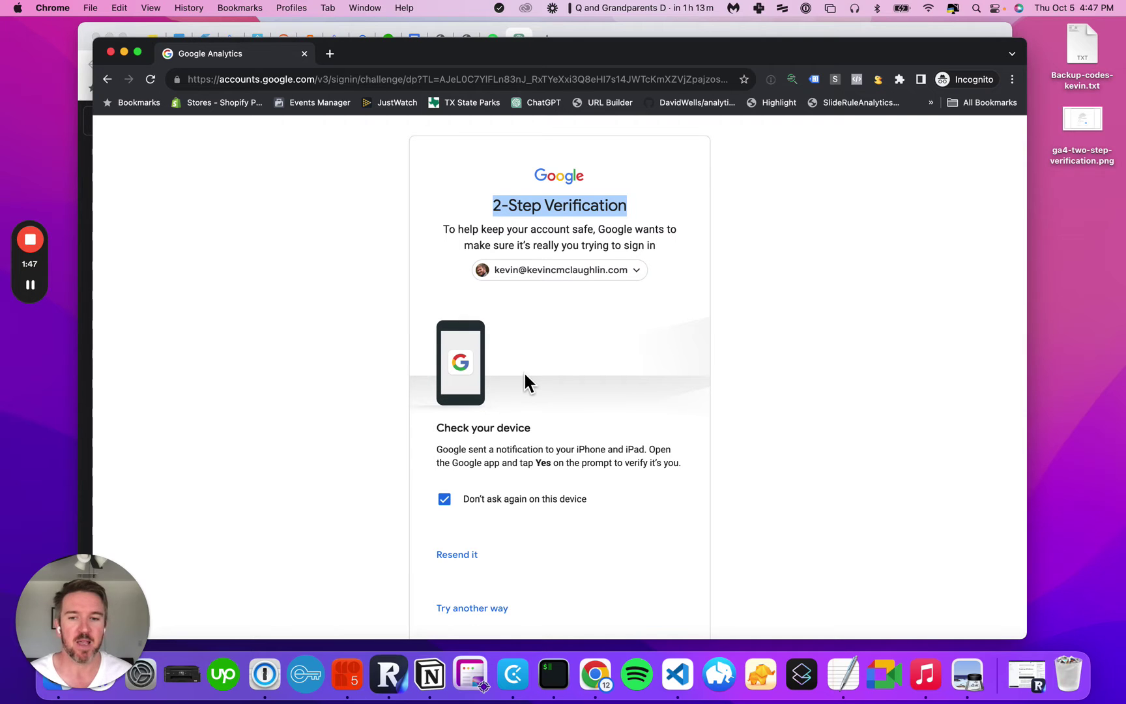
{"action": "left_click", "coordinate": [478, 606]}
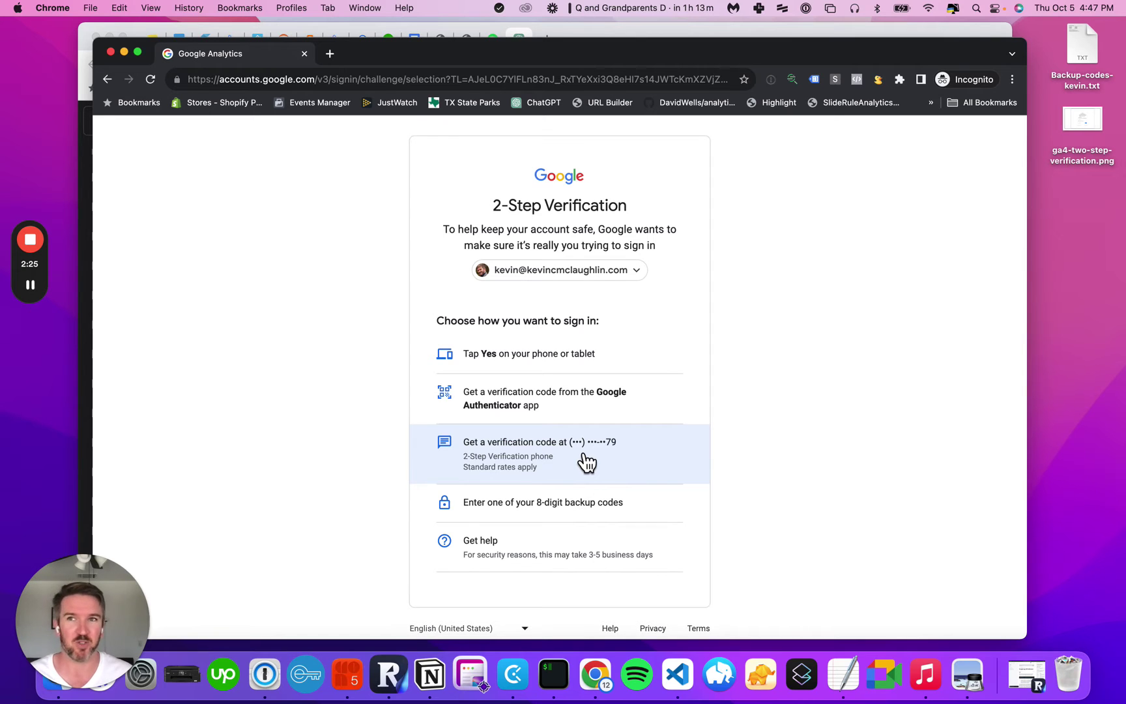
Go back, resubmit the email, and resubmit the password autofilled from 1Password
{"action": "left_click", "coordinate": [107, 79]}
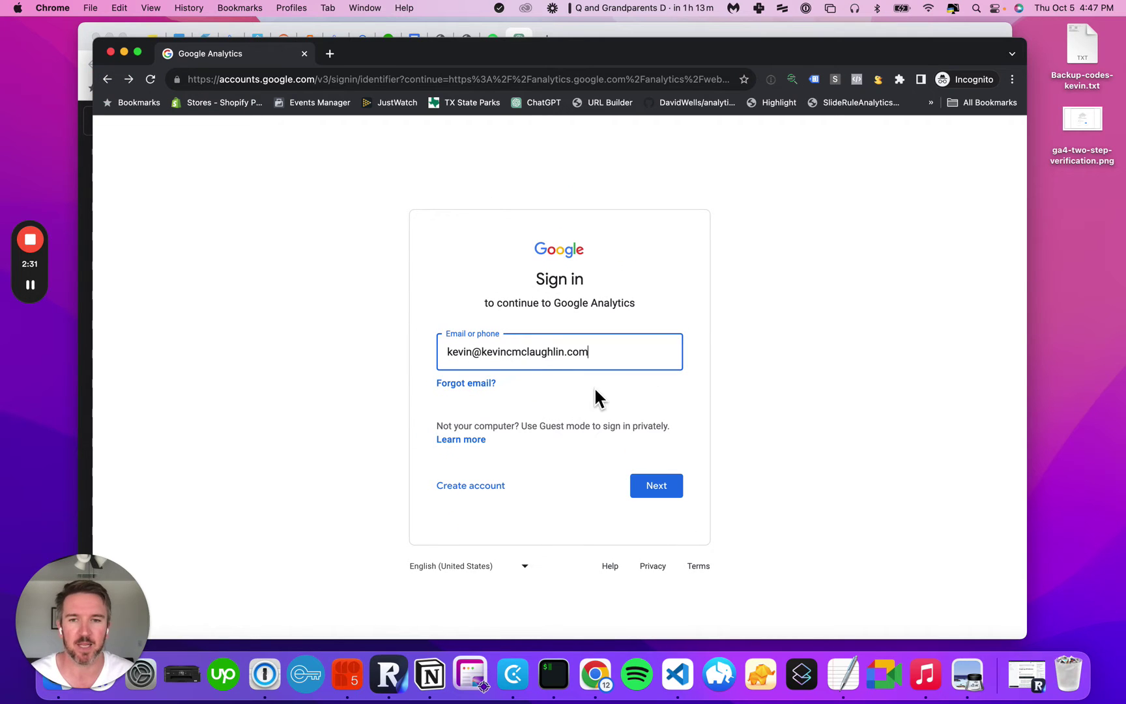
{"action": "left_click", "coordinate": [667, 490]}
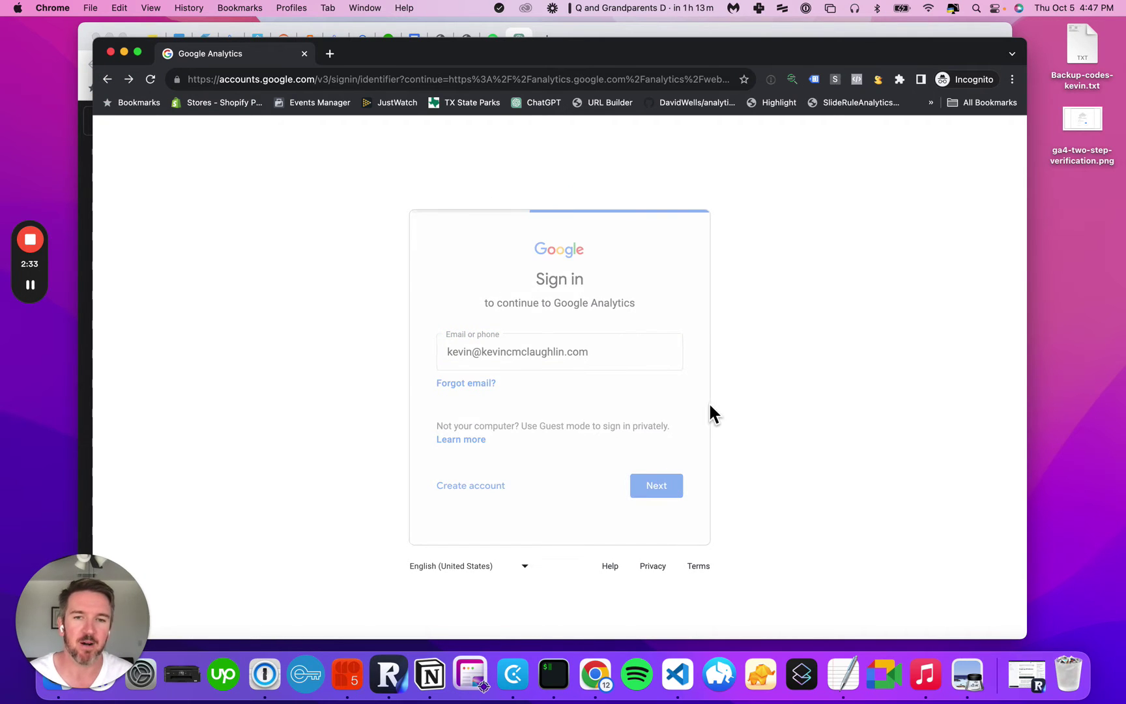
{"action": "left_click", "coordinate": [769, 78]}
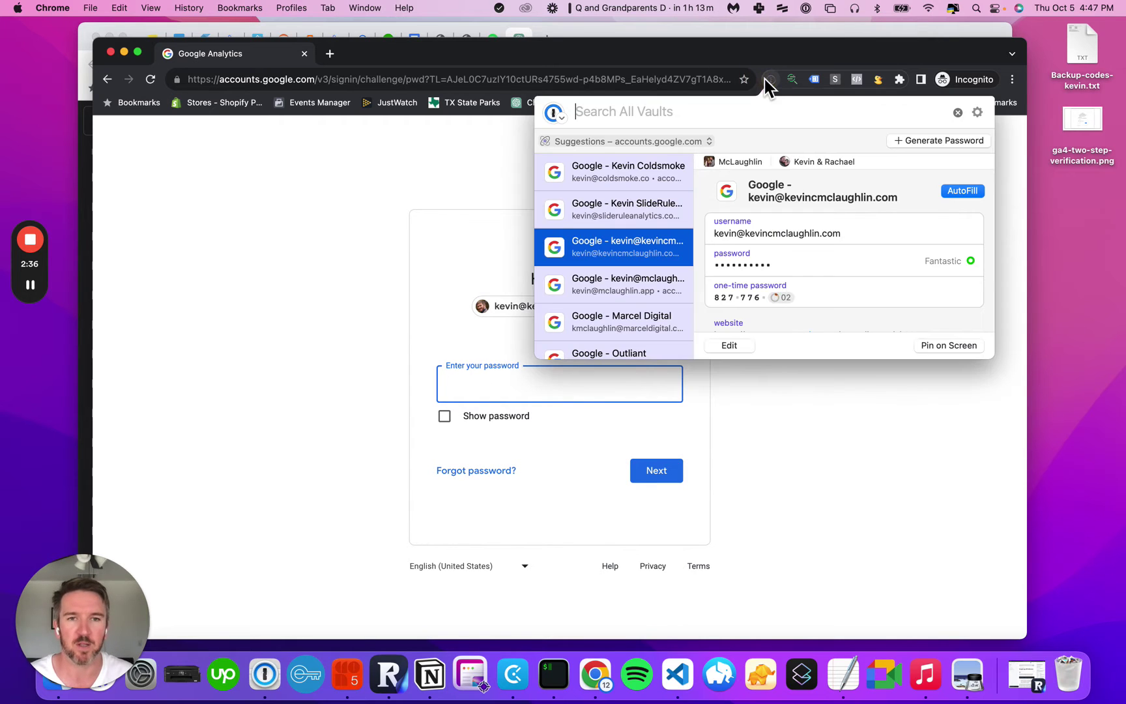
{"action": "left_click", "coordinate": [960, 191]}
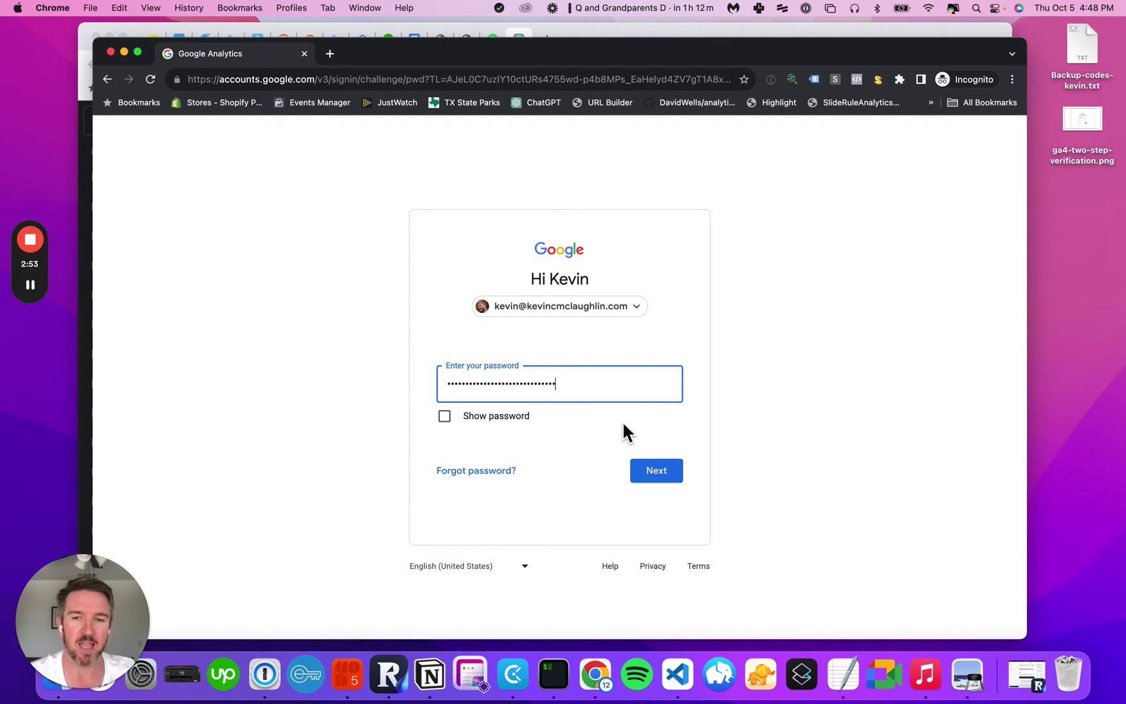
{"action": "left_click", "coordinate": [652, 479]}
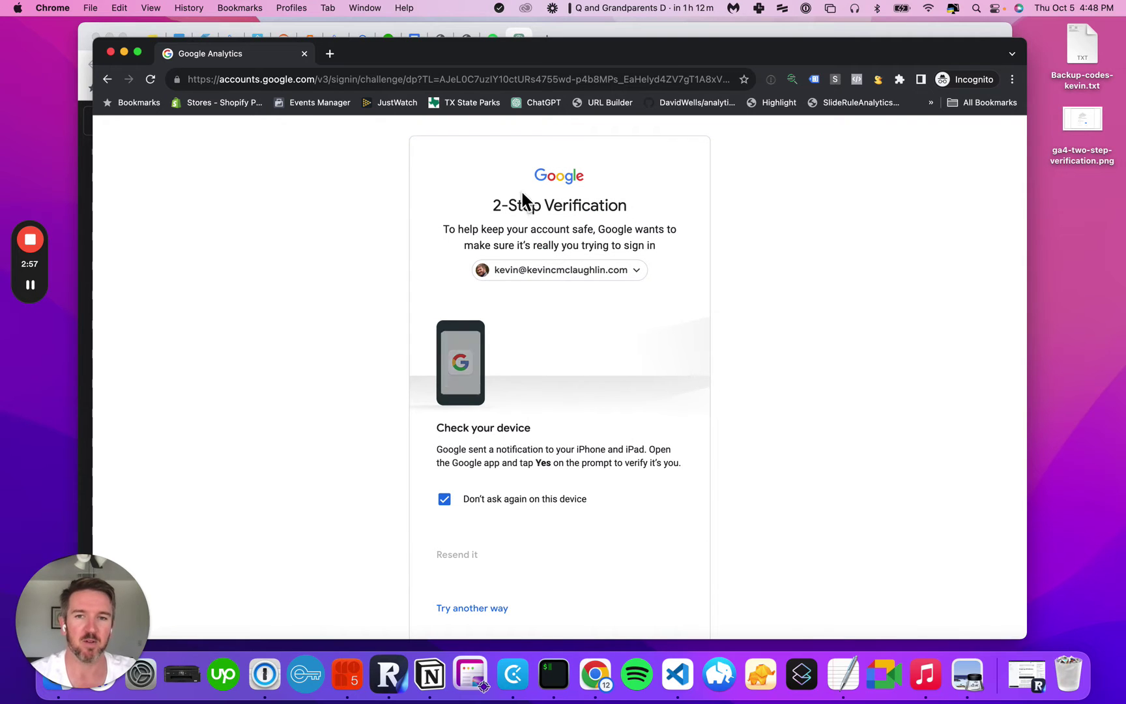
Choose the Google Authenticator code option from the alternative verification methods
{"action": "scroll", "coordinate": [573, 445], "scroll_direction": "down", "scroll_amount": 1}
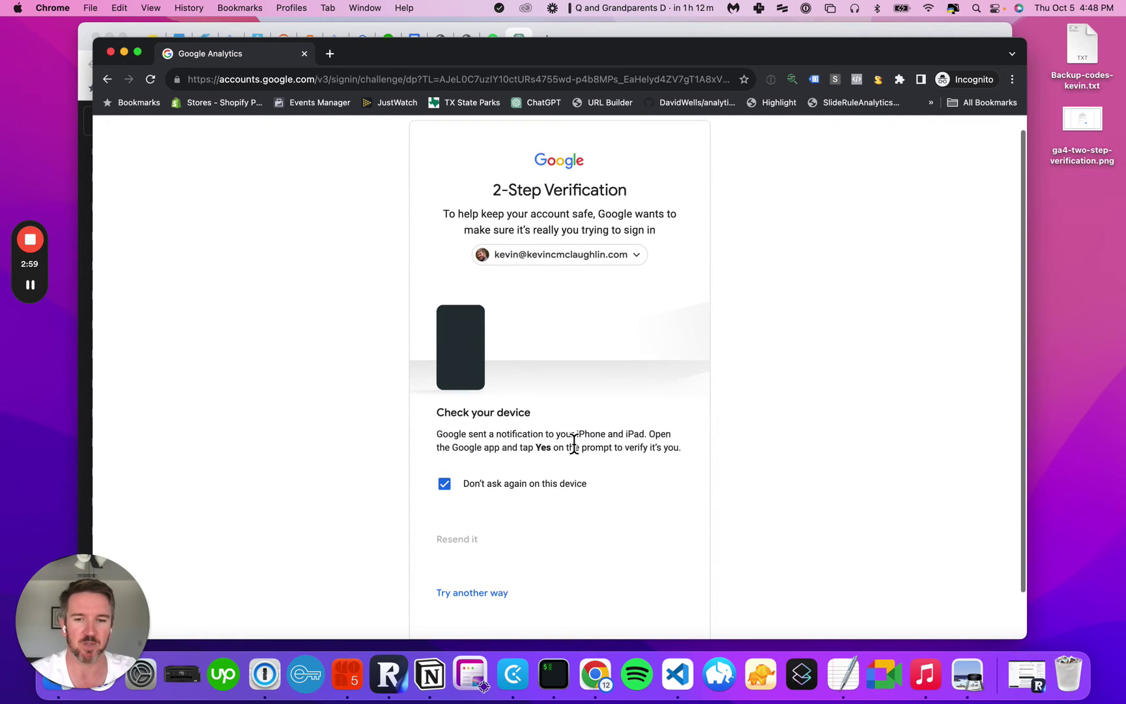
{"action": "scroll", "coordinate": [561, 466], "scroll_direction": "down", "scroll_amount": 1}
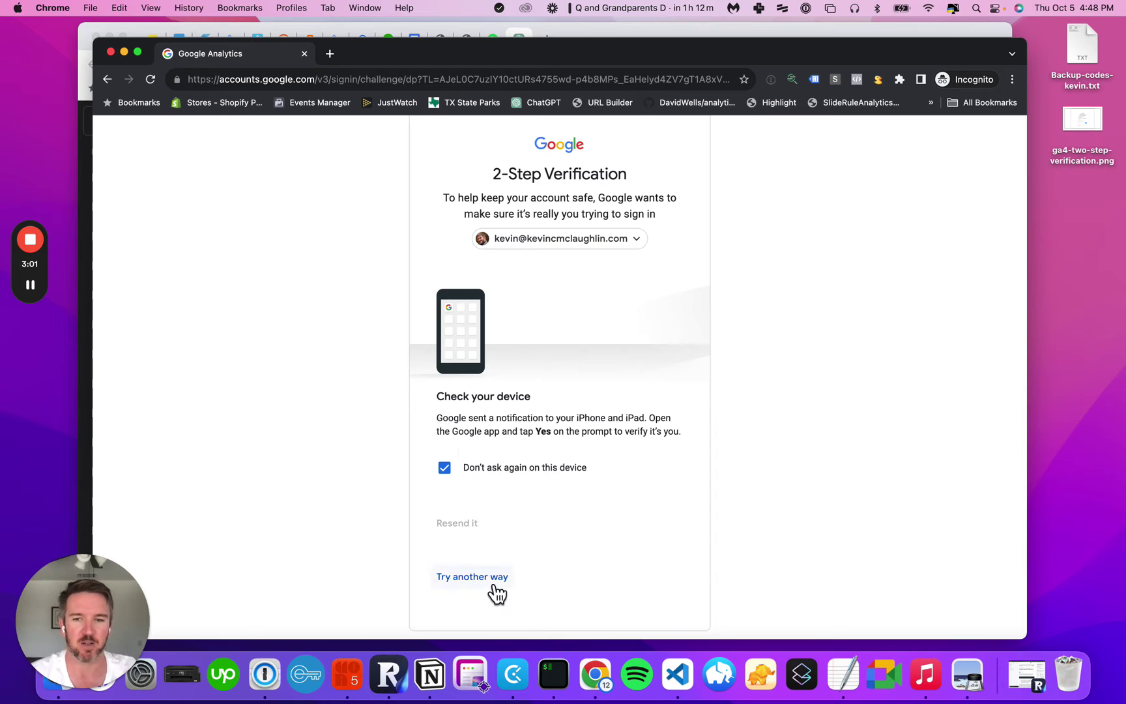
{"action": "left_click", "coordinate": [497, 591]}
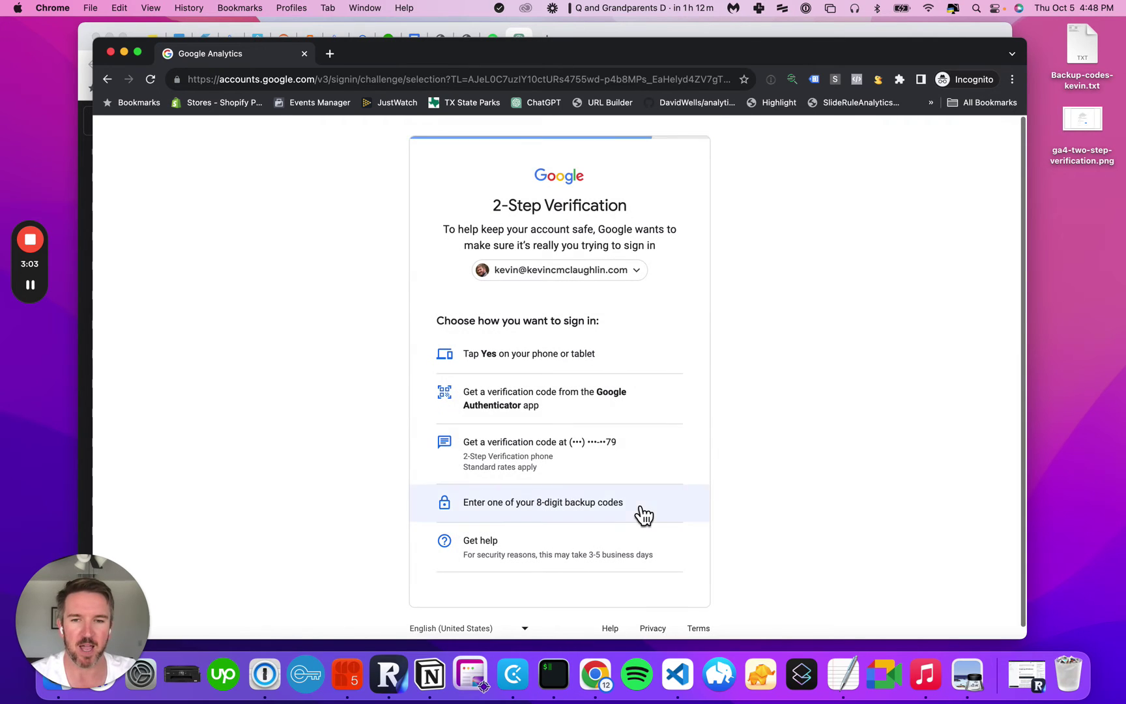
{"action": "left_click", "coordinate": [533, 399]}
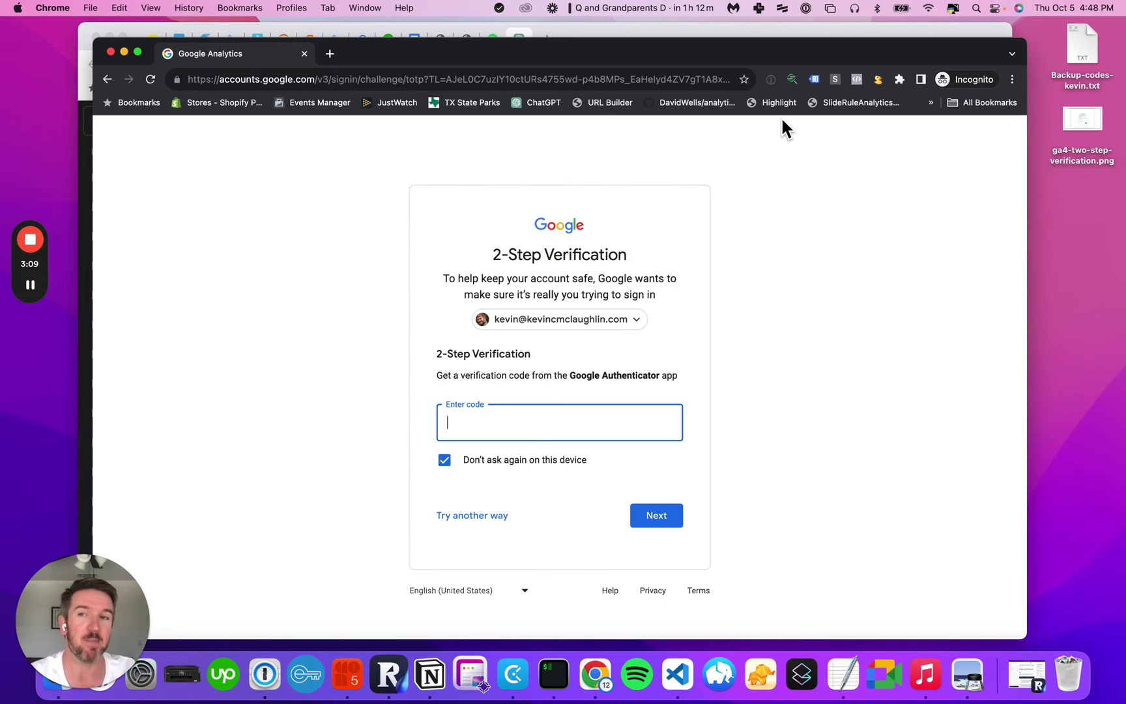
Paste the one-time password copied from 1Password into Enter code and submit it
{"action": "left_click", "coordinate": [773, 81]}
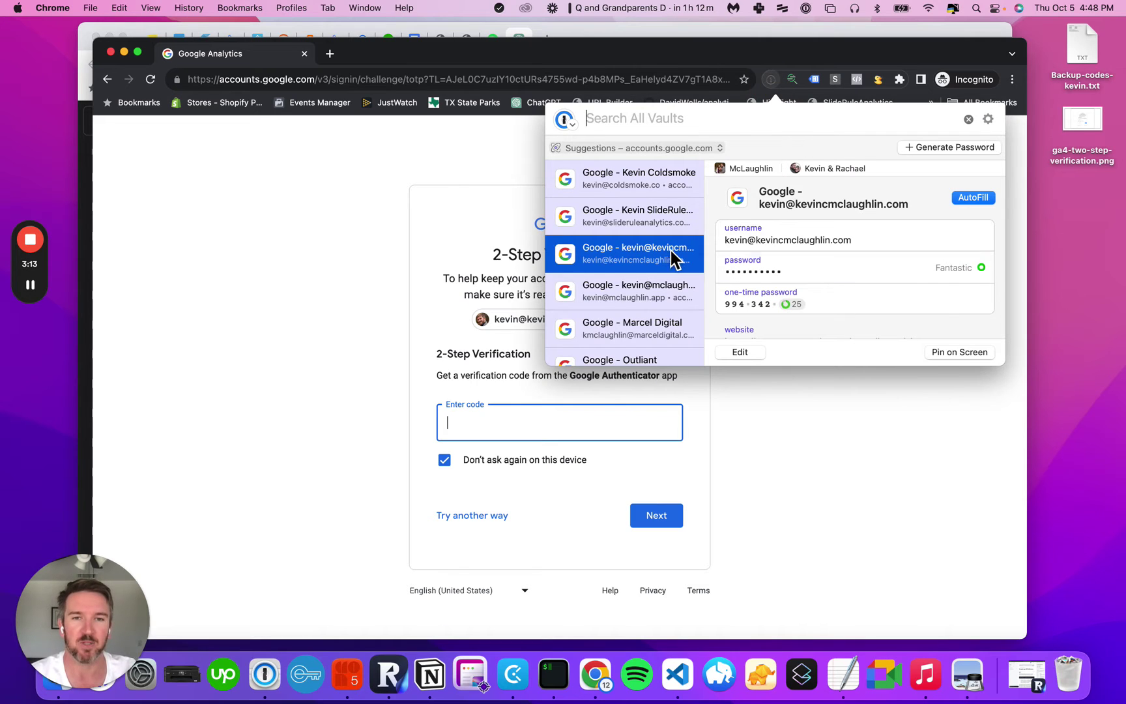
{"action": "mouse_move", "coordinate": [811, 286]}
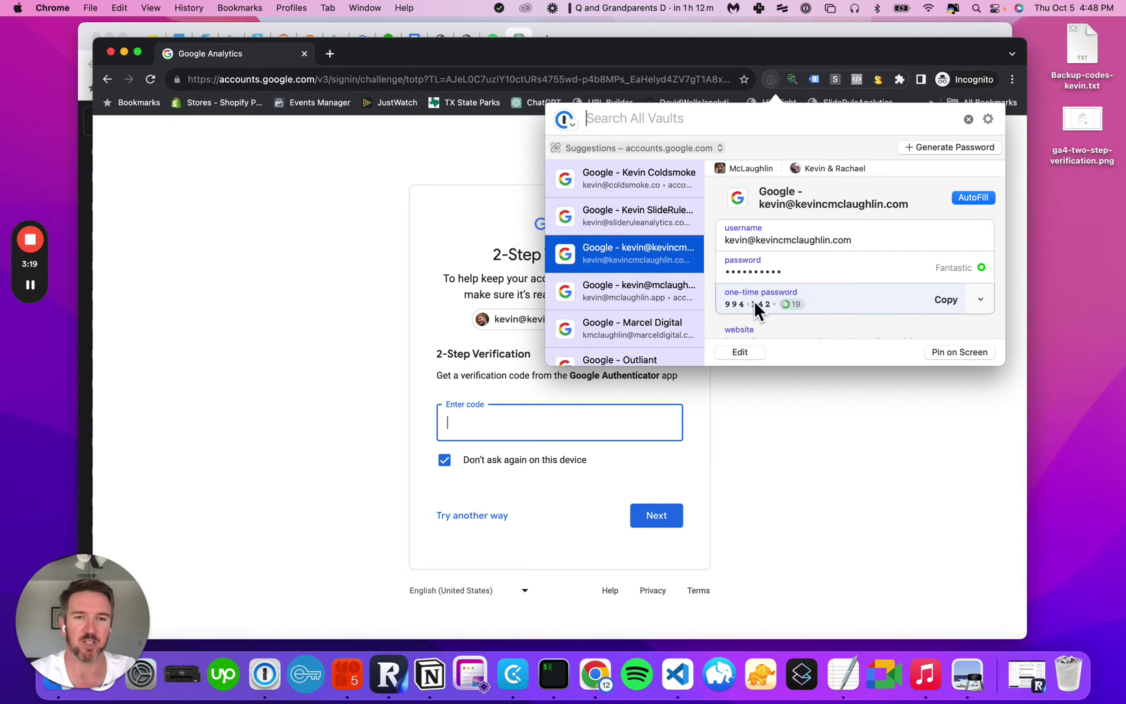
{"action": "left_click", "coordinate": [946, 300]}
{"action": "left_click", "coordinate": [545, 424]}
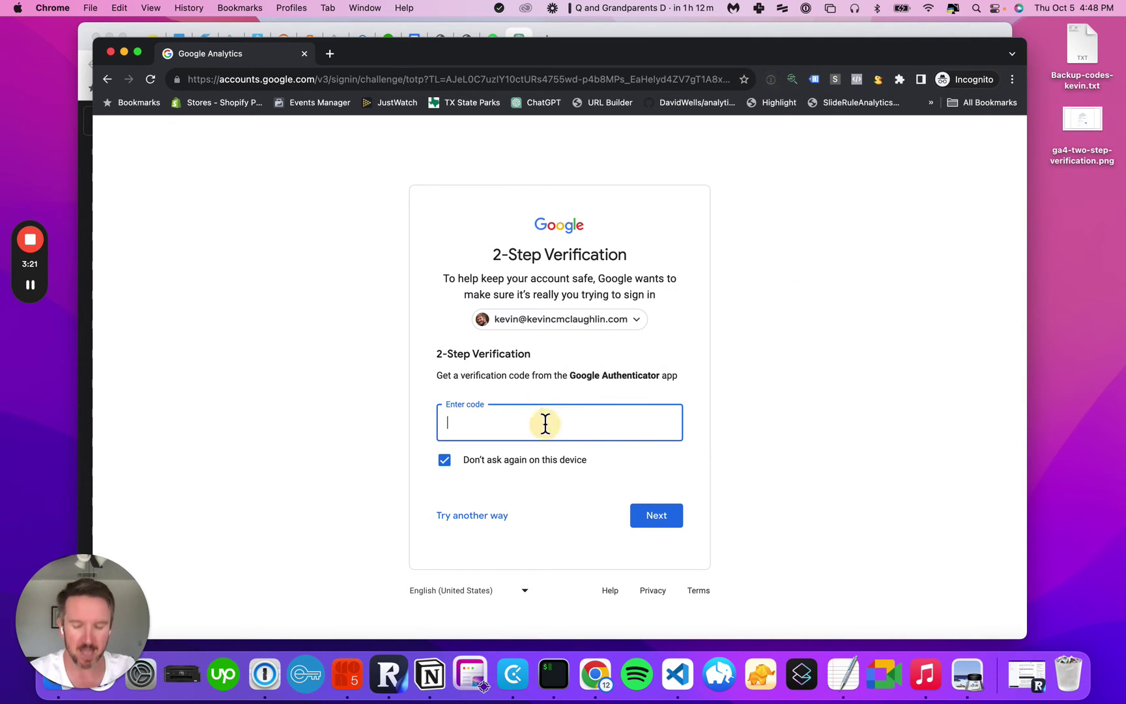
{"action": "key", "text": "super+v"}
{"action": "left_click", "coordinate": [643, 514]}
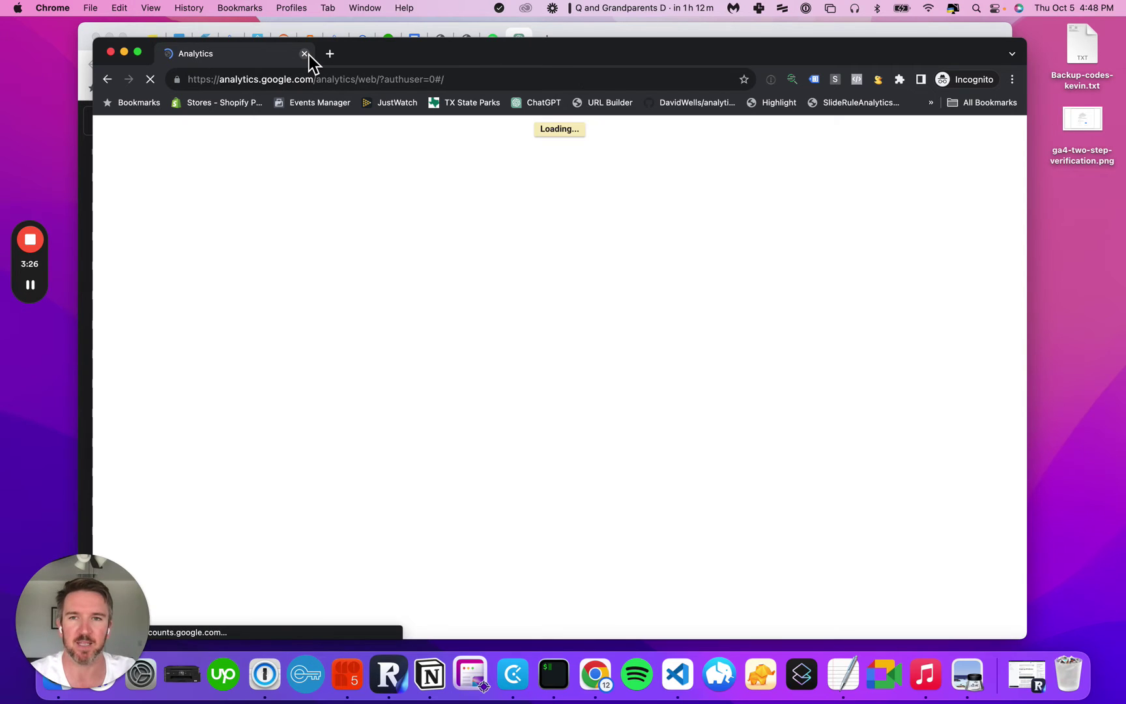
Close the incognito sign-in window
{"action": "left_click", "coordinate": [306, 54]}
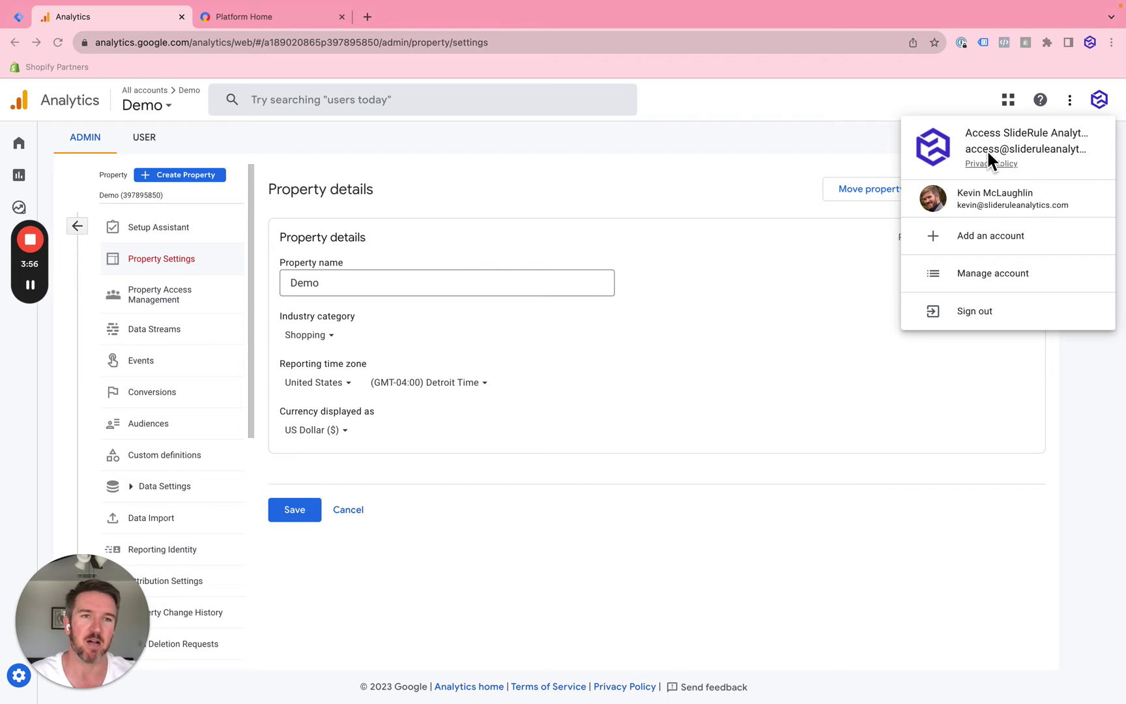
{"action": "left_click", "coordinate": [740, 178]}
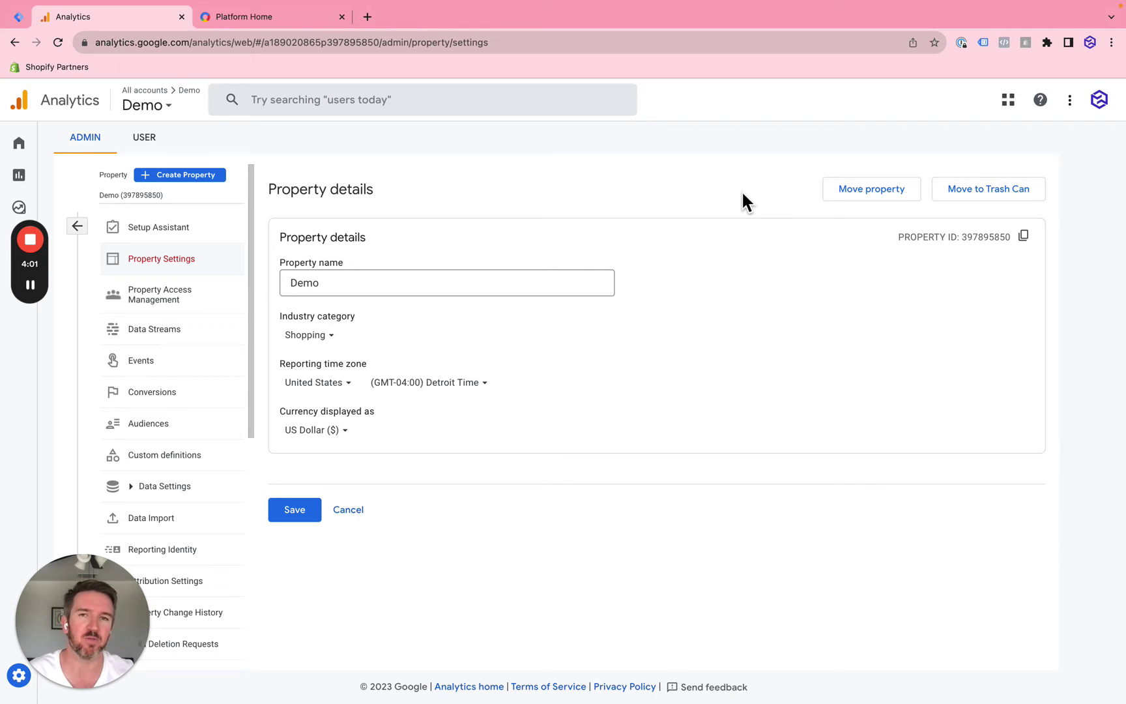
{"action": "left_click", "coordinate": [1099, 99]}
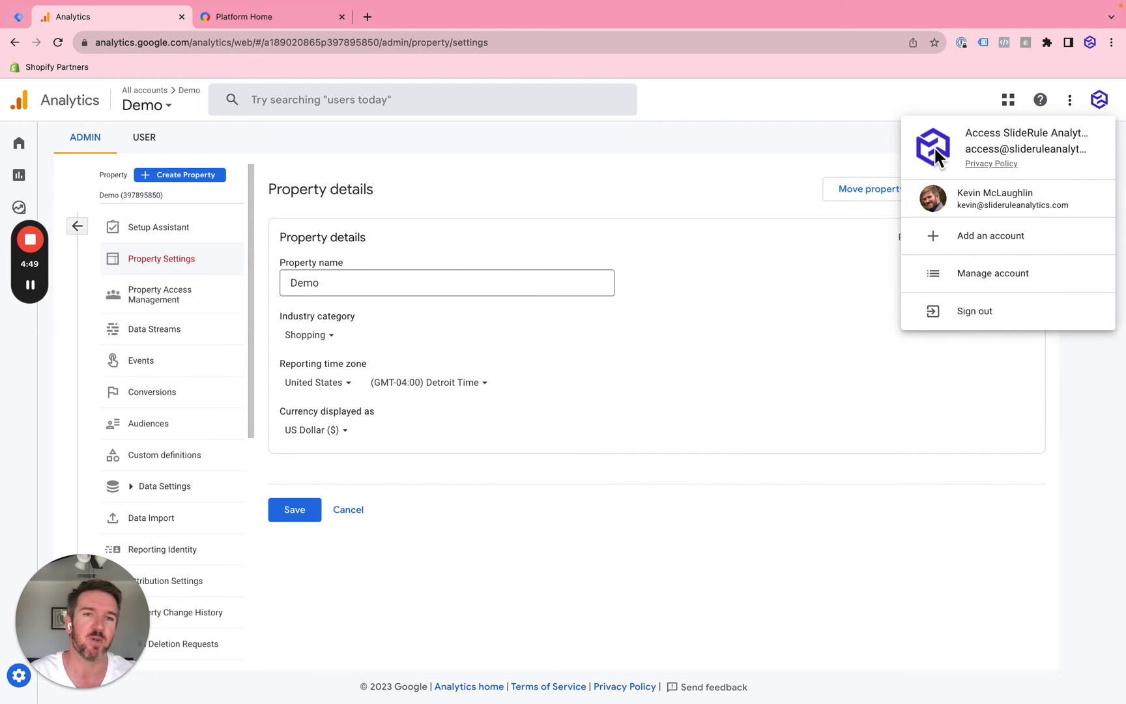
{"action": "key", "text": "ctrl+Right"}
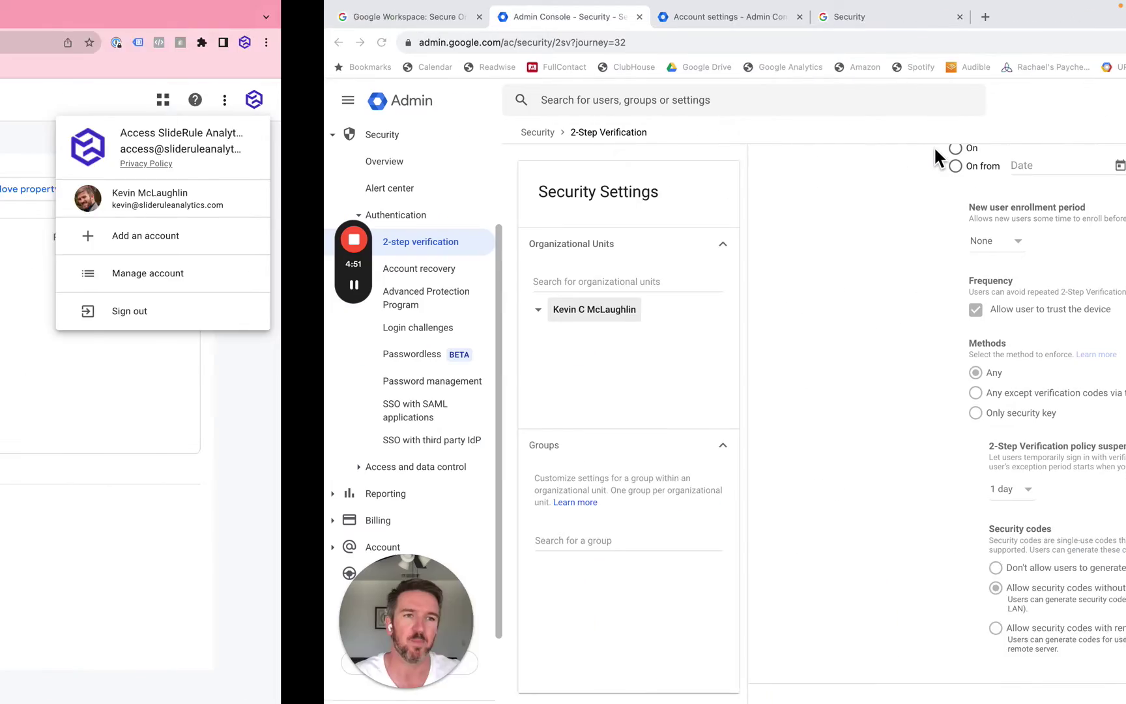
{"action": "left_click", "coordinate": [505, 184]}
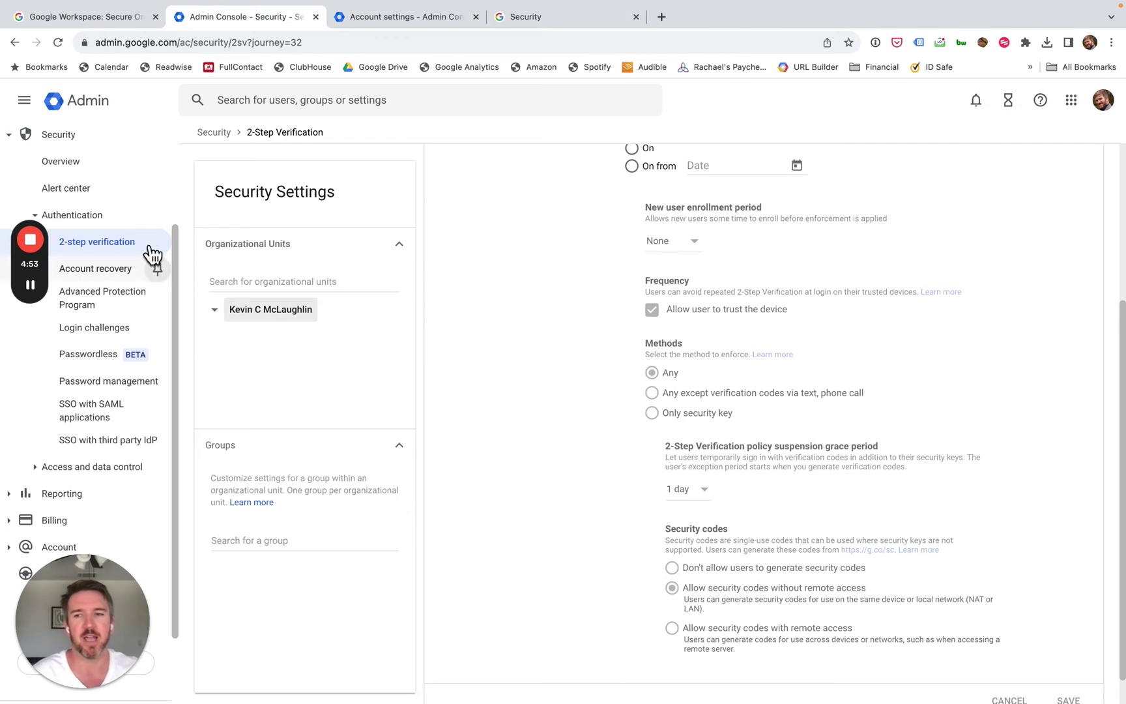
{"action": "scroll", "coordinate": [97, 260], "scroll_direction": "up", "scroll_amount": 3}
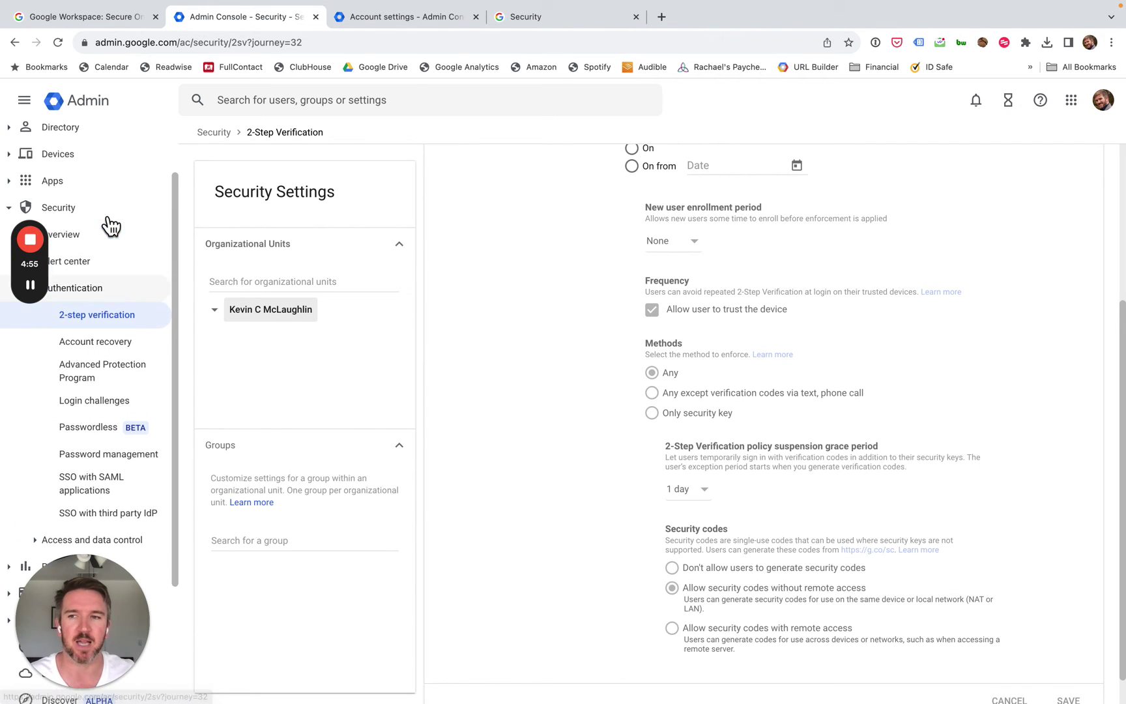
{"action": "left_click", "coordinate": [75, 285]}
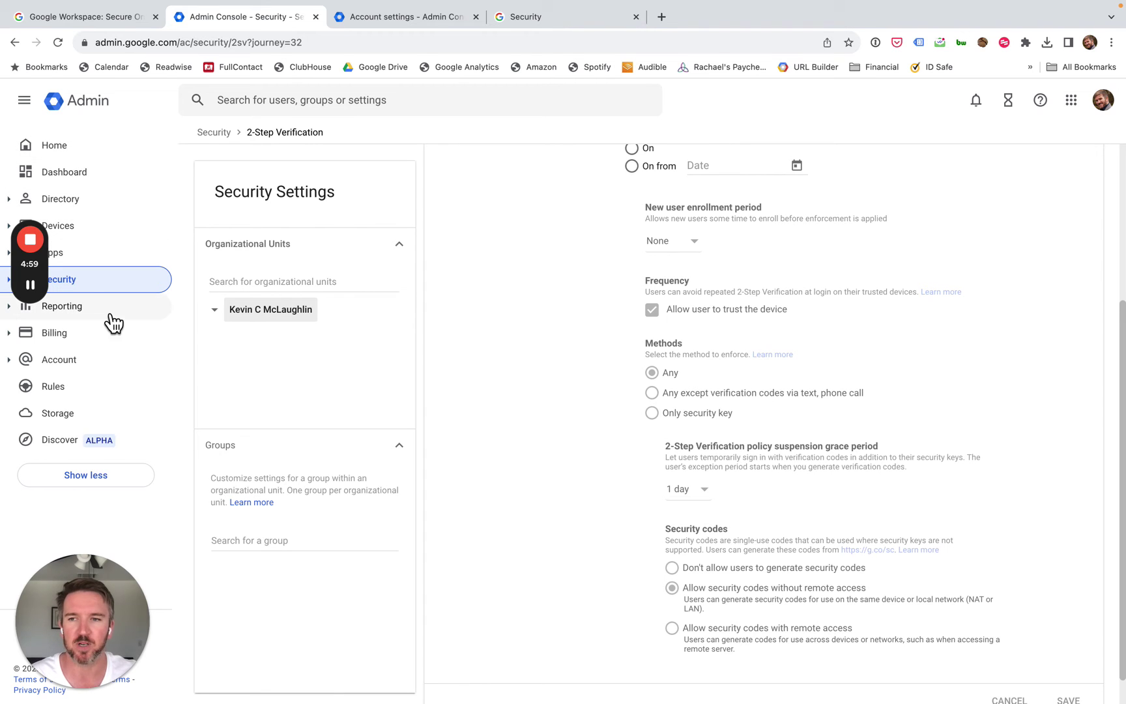
{"action": "left_click", "coordinate": [107, 473]}
{"action": "left_click", "coordinate": [94, 315]}
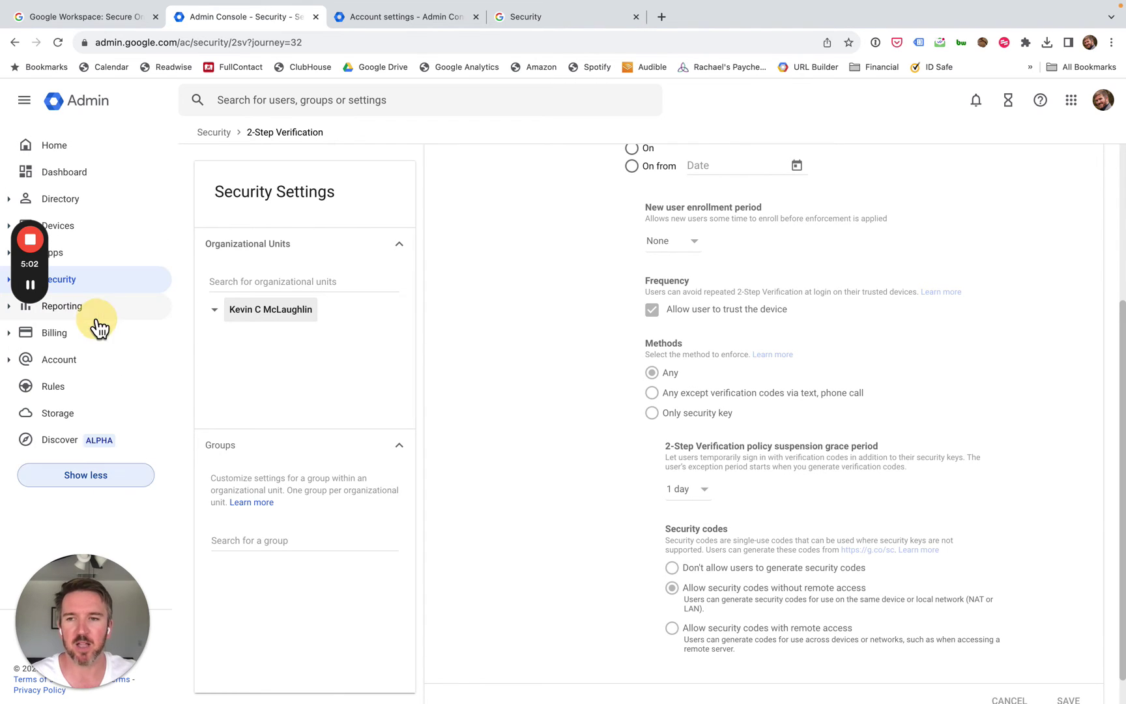
{"action": "left_click", "coordinate": [96, 282]}
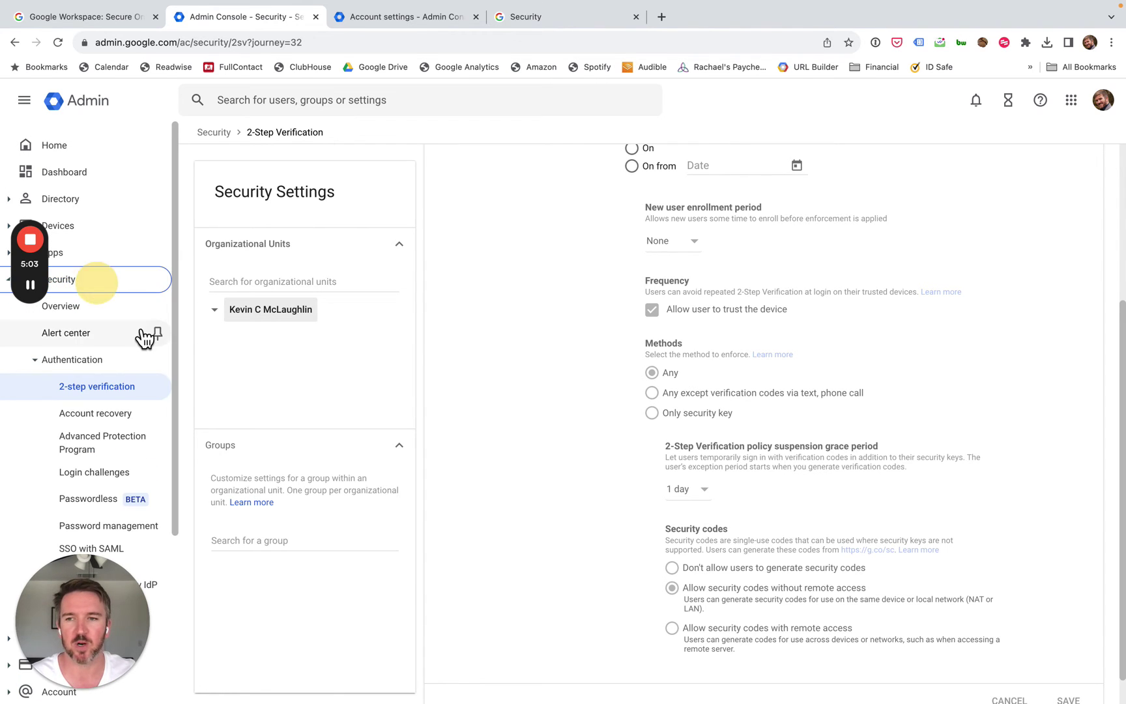
{"action": "left_click", "coordinate": [101, 387]}
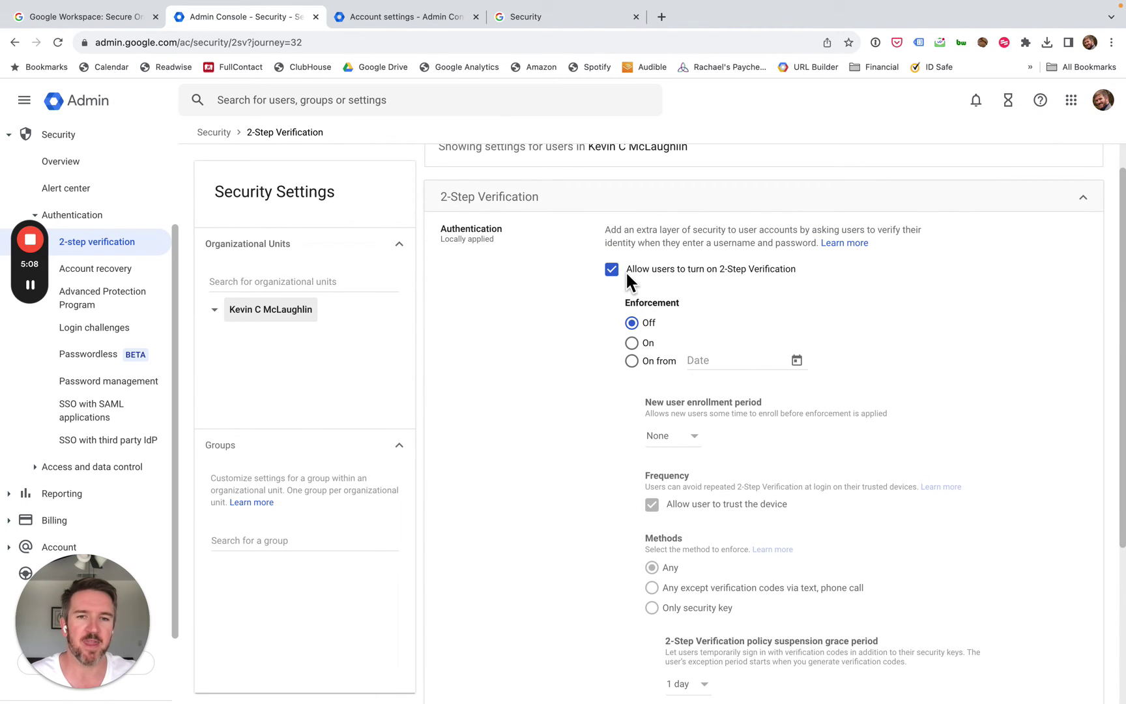
{"action": "scroll", "coordinate": [672, 295], "scroll_direction": "down", "scroll_amount": 1}
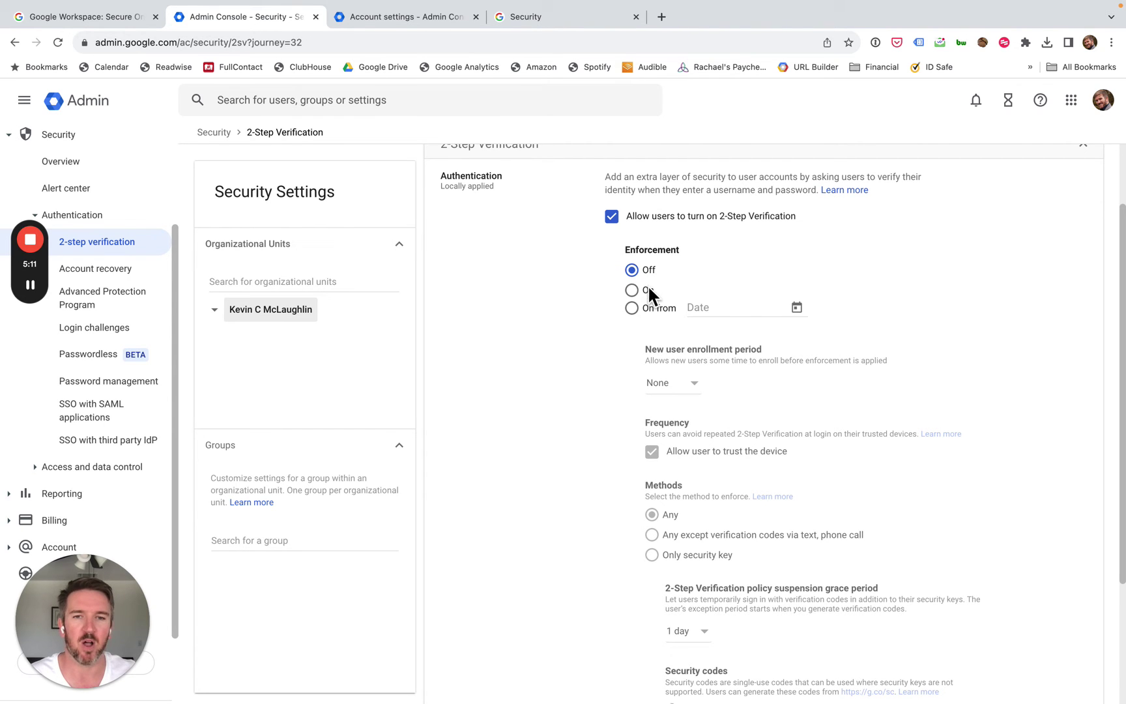
{"action": "scroll", "coordinate": [709, 287], "scroll_direction": "down", "scroll_amount": 3}
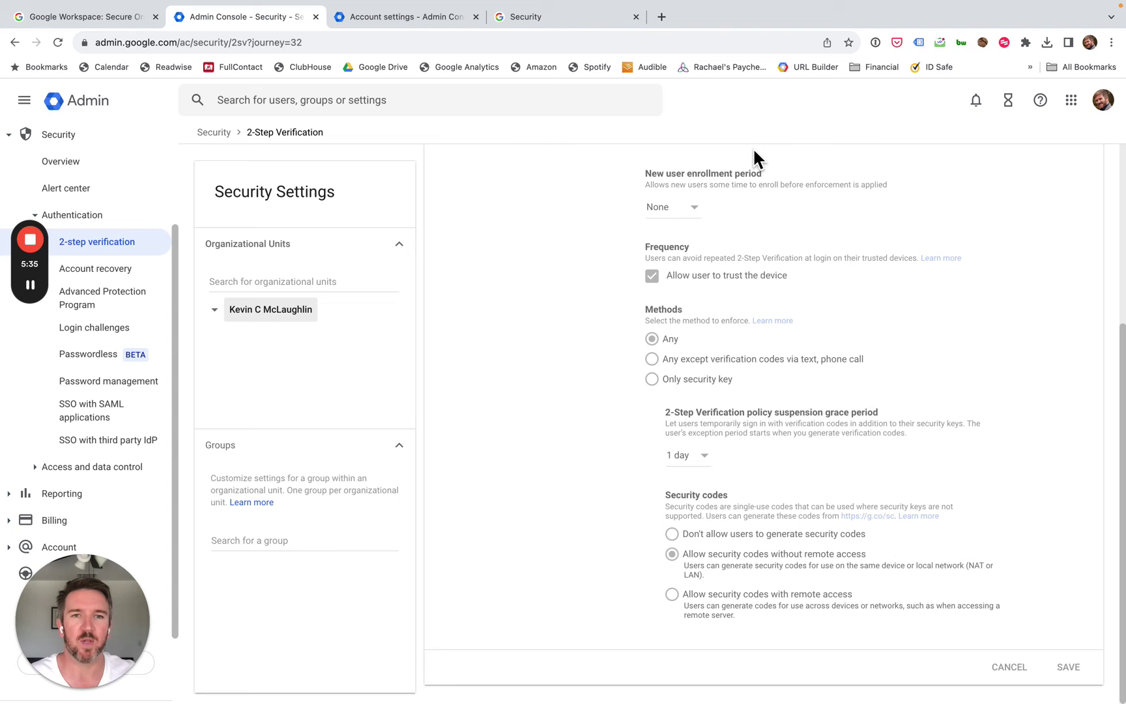
Toggle between the Analytics and Admin windows, checking the profile list and Google account panel
{"action": "key", "text": "ctrl+Left"}
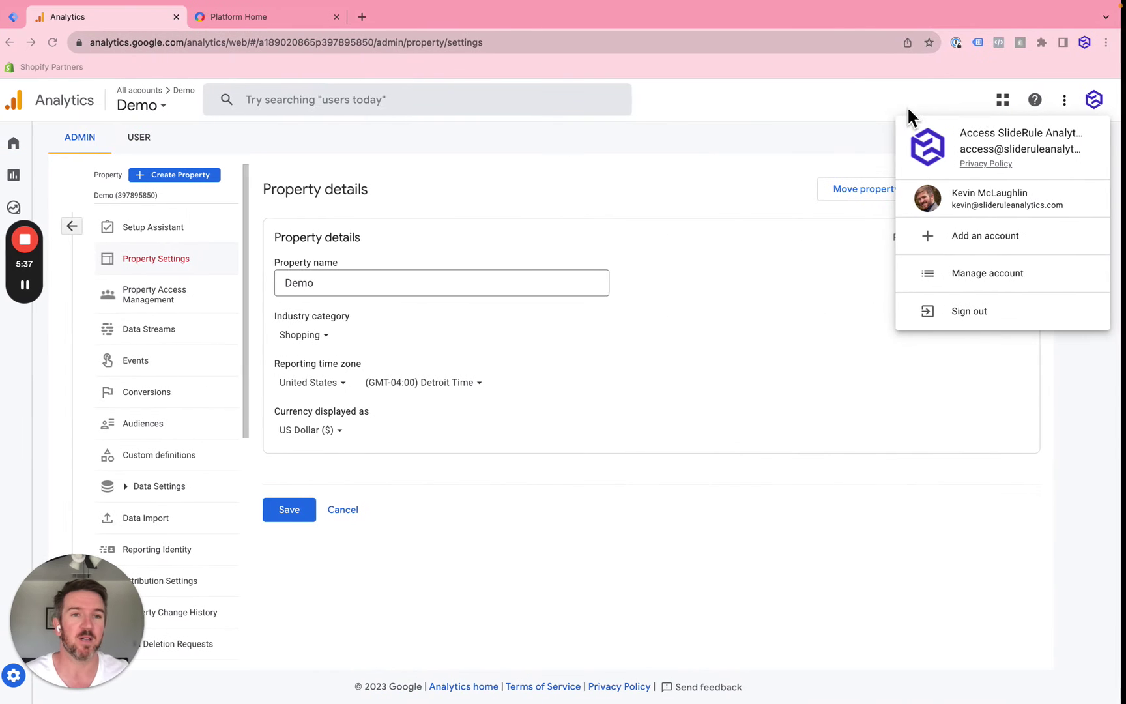
{"action": "key", "text": "ctrl+Right"}
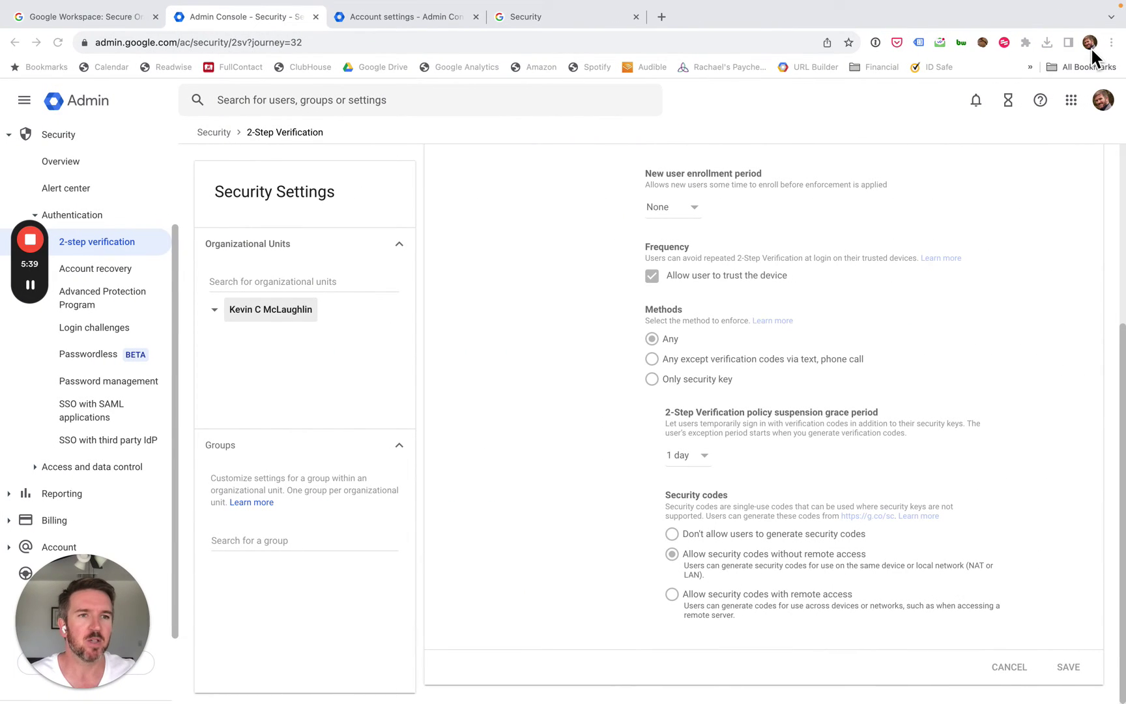
{"action": "left_click", "coordinate": [1091, 44]}
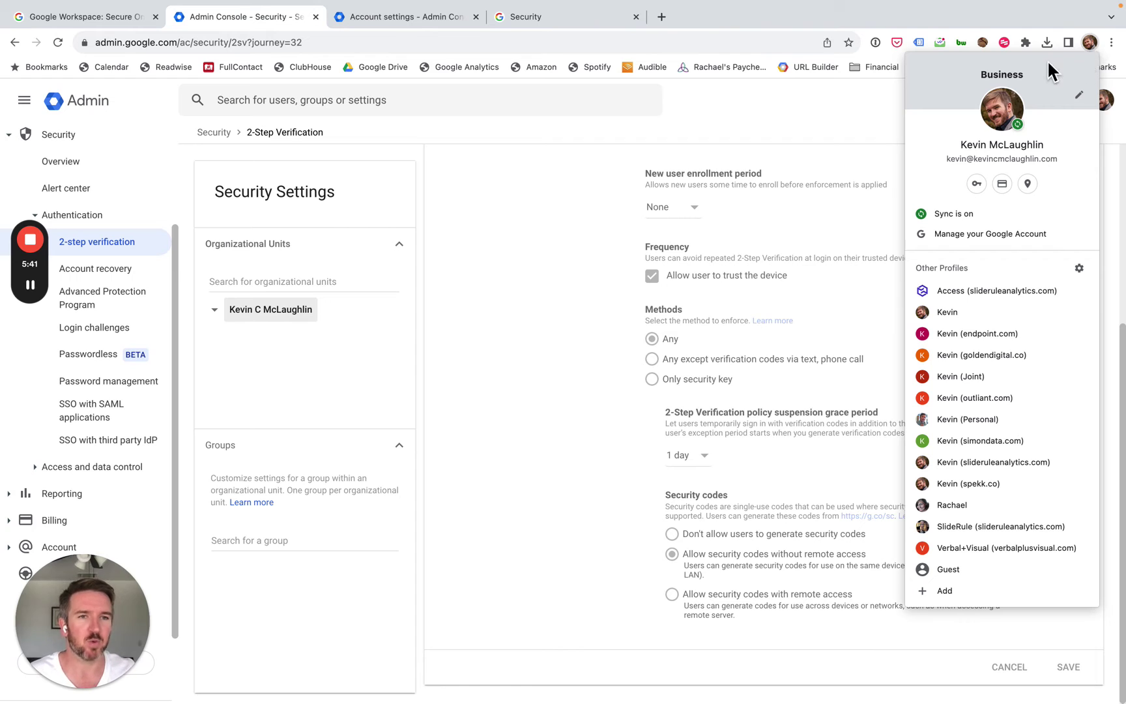
{"action": "left_click", "coordinate": [846, 98]}
{"action": "left_click", "coordinate": [1104, 99]}
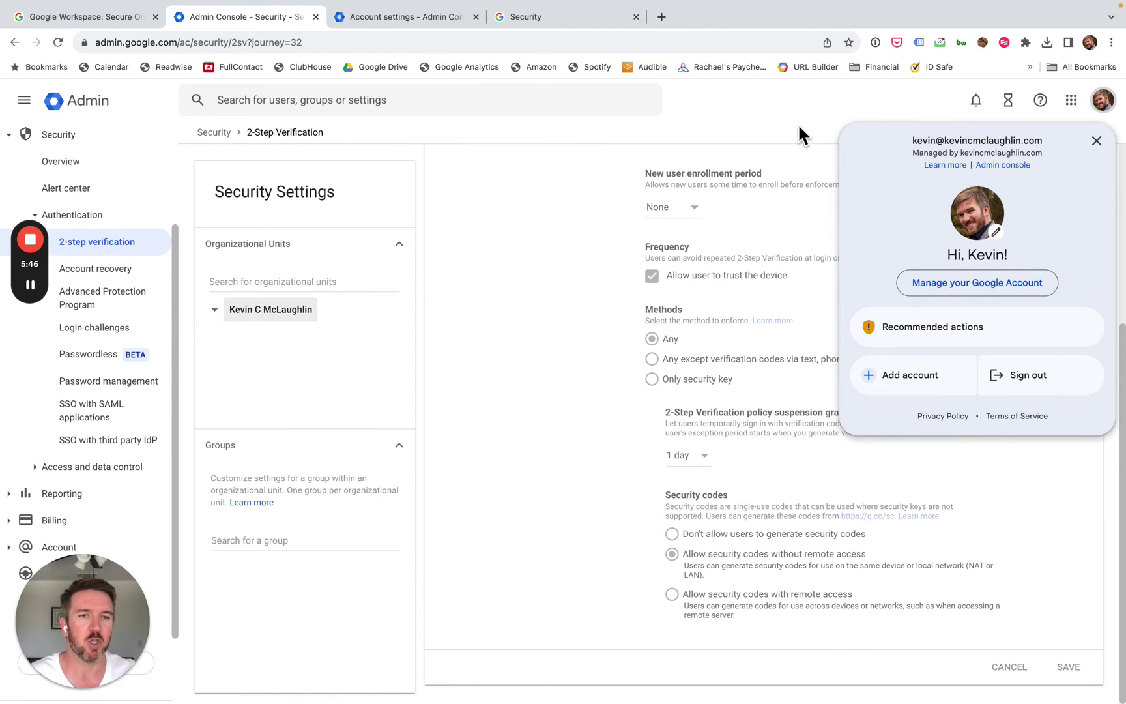
{"action": "left_click", "coordinate": [802, 134]}
{"action": "left_click", "coordinate": [1104, 100]}
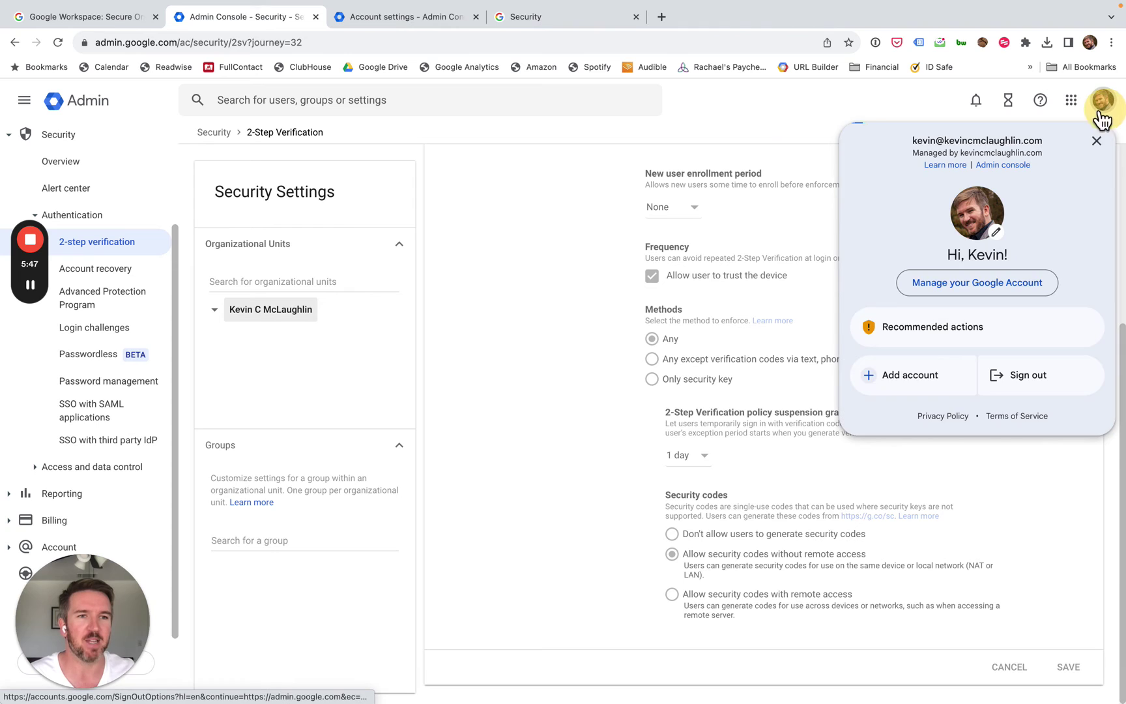
{"action": "left_click", "coordinate": [842, 188]}
{"action": "left_click", "coordinate": [1089, 42]}
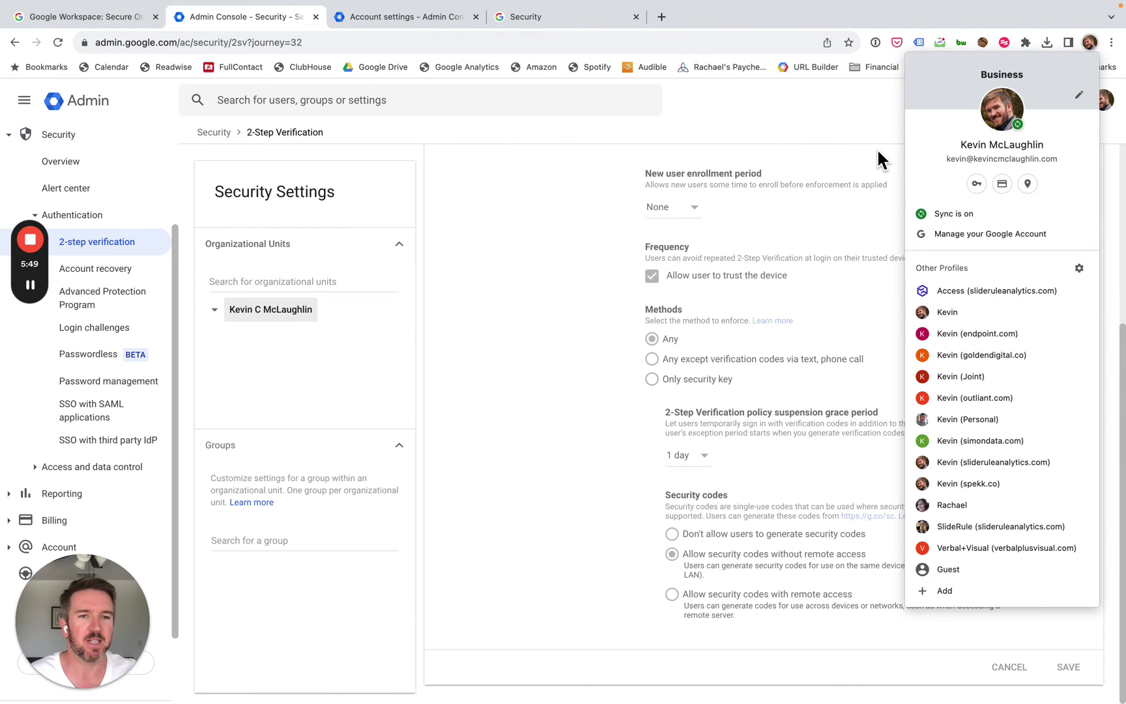
{"action": "left_click", "coordinate": [833, 126]}
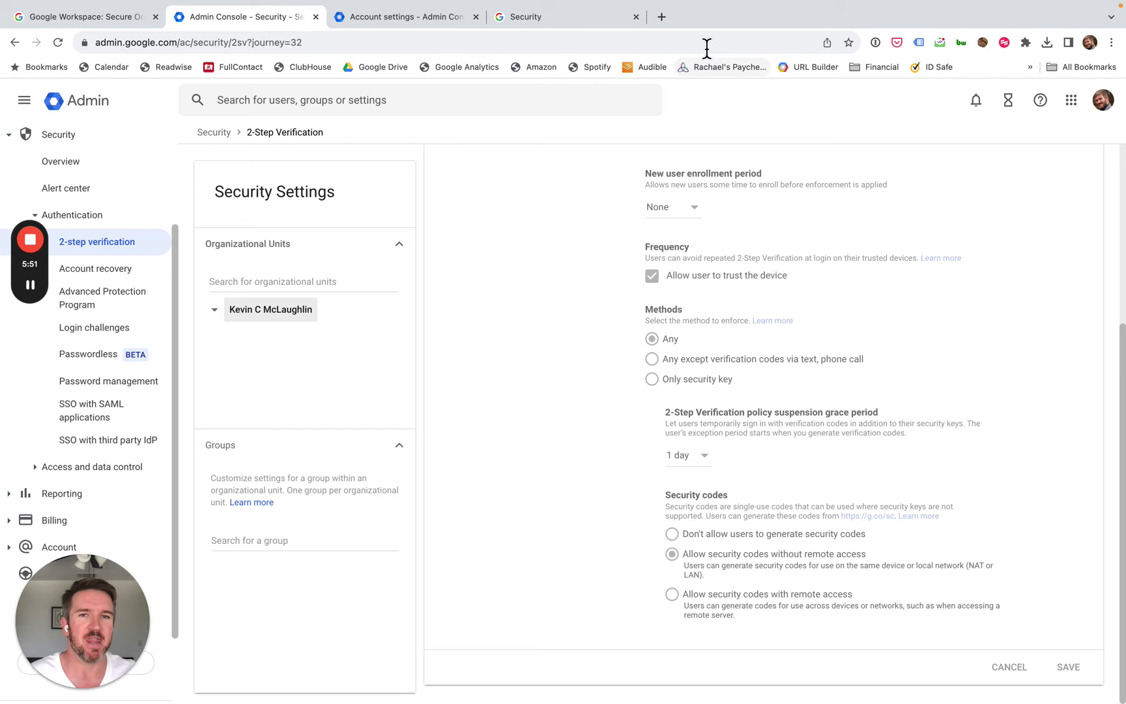
{"action": "left_click", "coordinate": [1088, 41]}
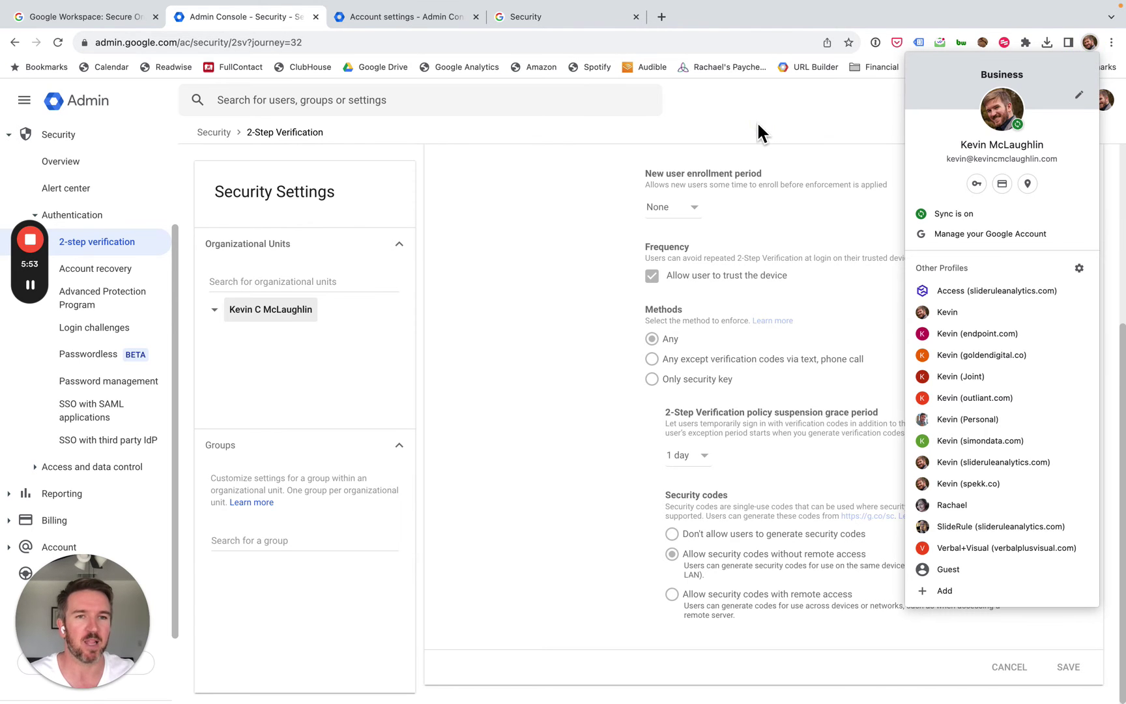
Switch the Analytics window to the other signed-in Google account
{"action": "key", "text": "ctrl+Left"}
{"action": "left_click", "coordinate": [1101, 104]}
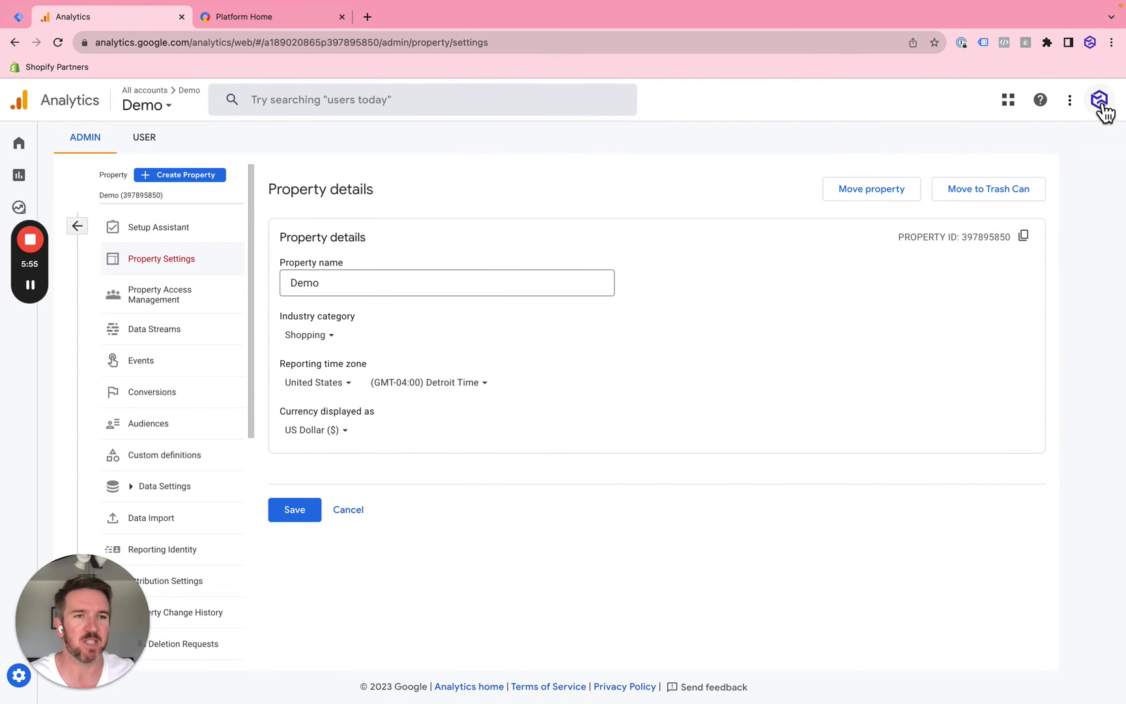
{"action": "key", "text": "ctrl+Right"}
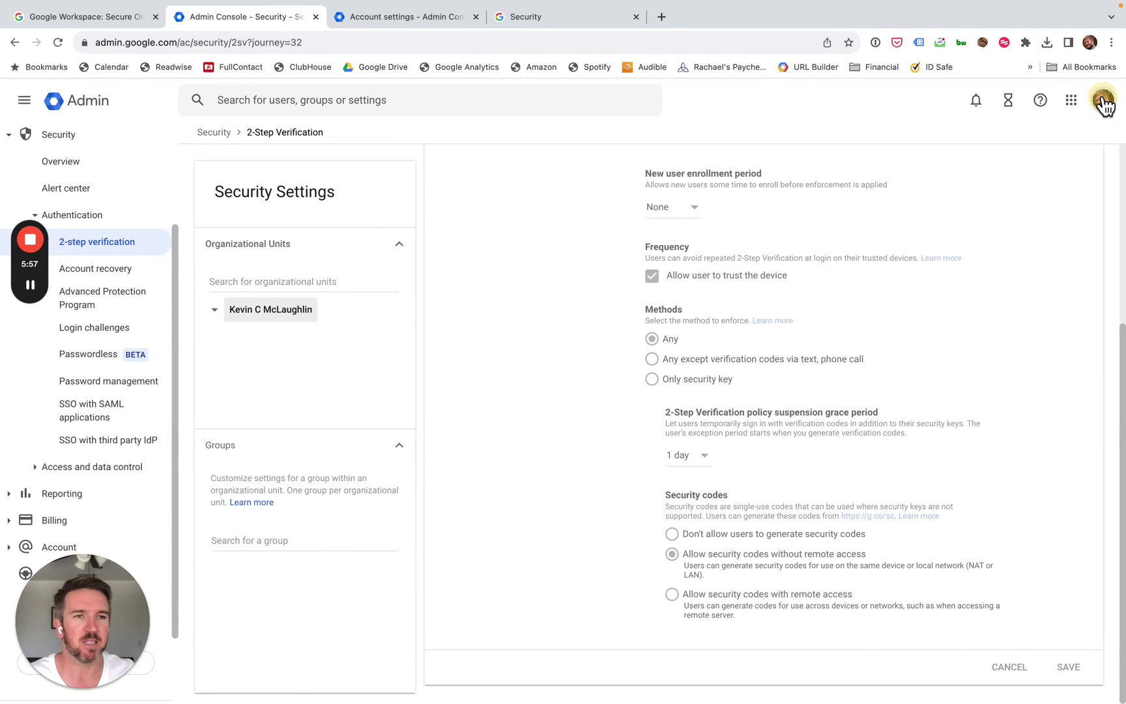
{"action": "left_click", "coordinate": [1103, 102]}
{"action": "left_click", "coordinate": [726, 141]}
{"action": "key", "text": "ctrl+Left"}
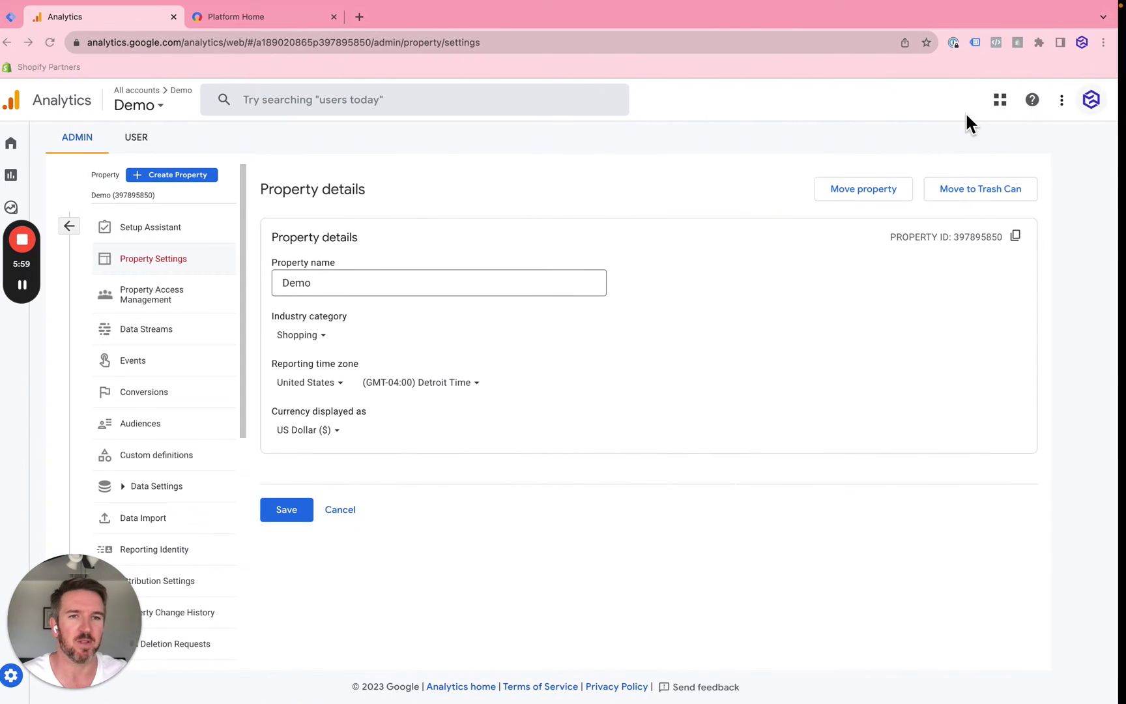
{"action": "left_click", "coordinate": [1100, 103]}
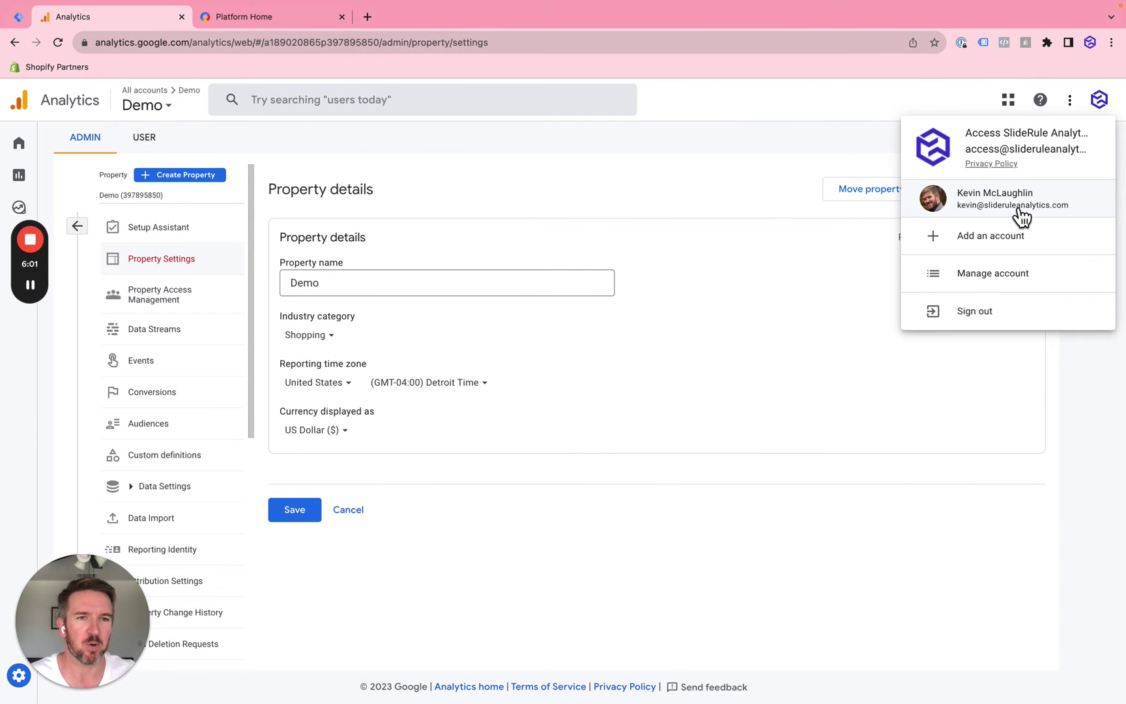
{"action": "left_click", "coordinate": [990, 210]}
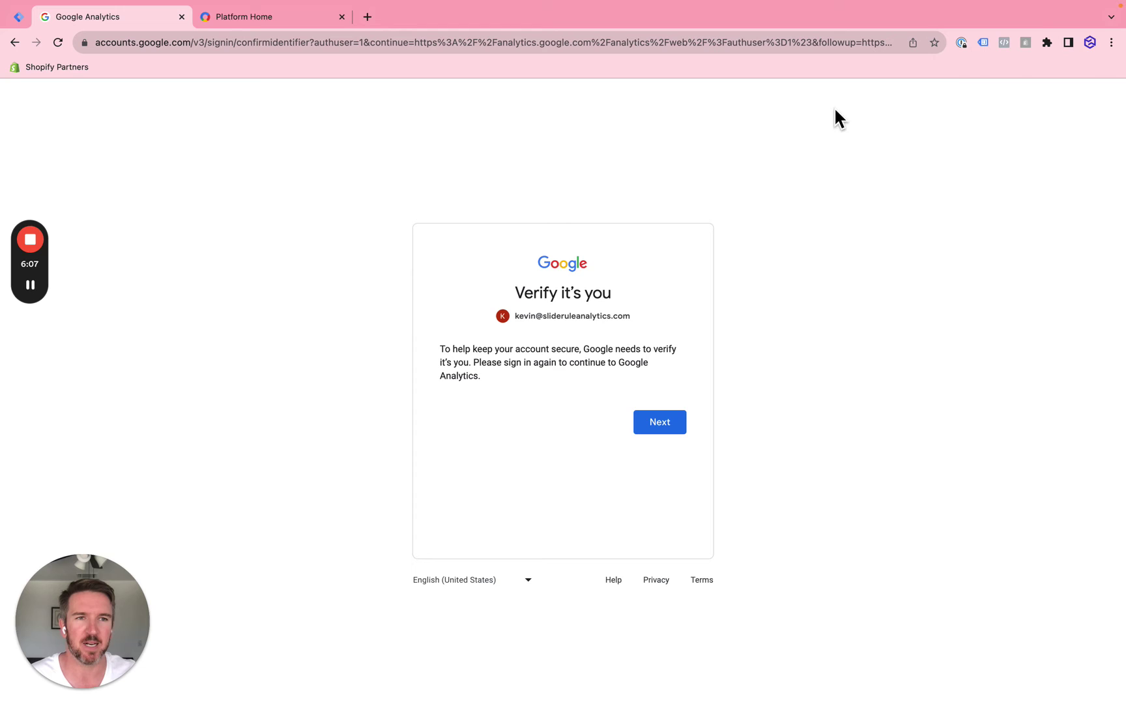
Open the Chrome profile list in the Admin console window
{"action": "left_click", "coordinate": [1089, 42]}
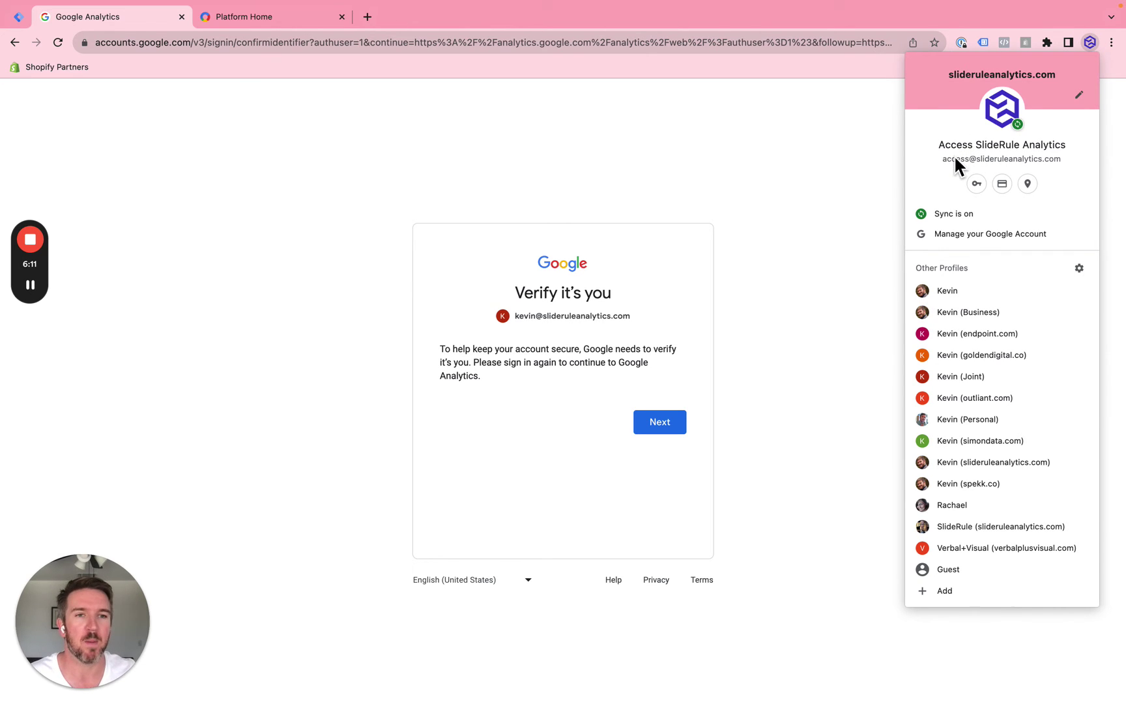
{"action": "left_click", "coordinate": [812, 156]}
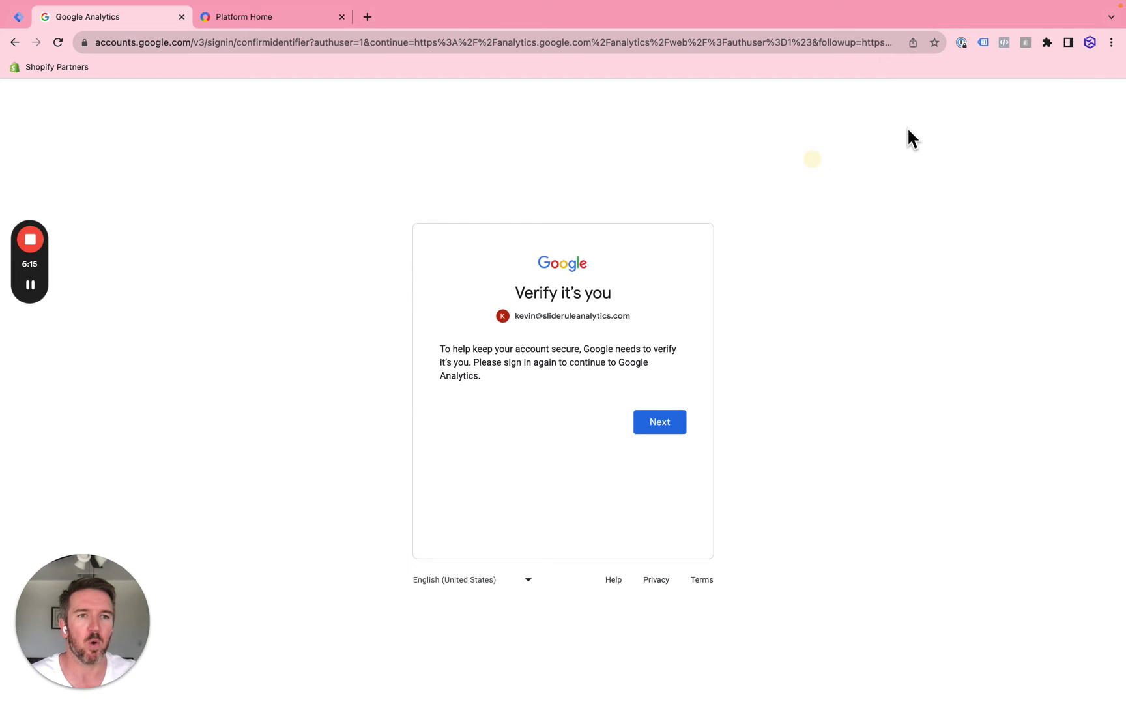
{"action": "left_click", "coordinate": [1090, 43]}
{"action": "key", "text": "ctrl+Right"}
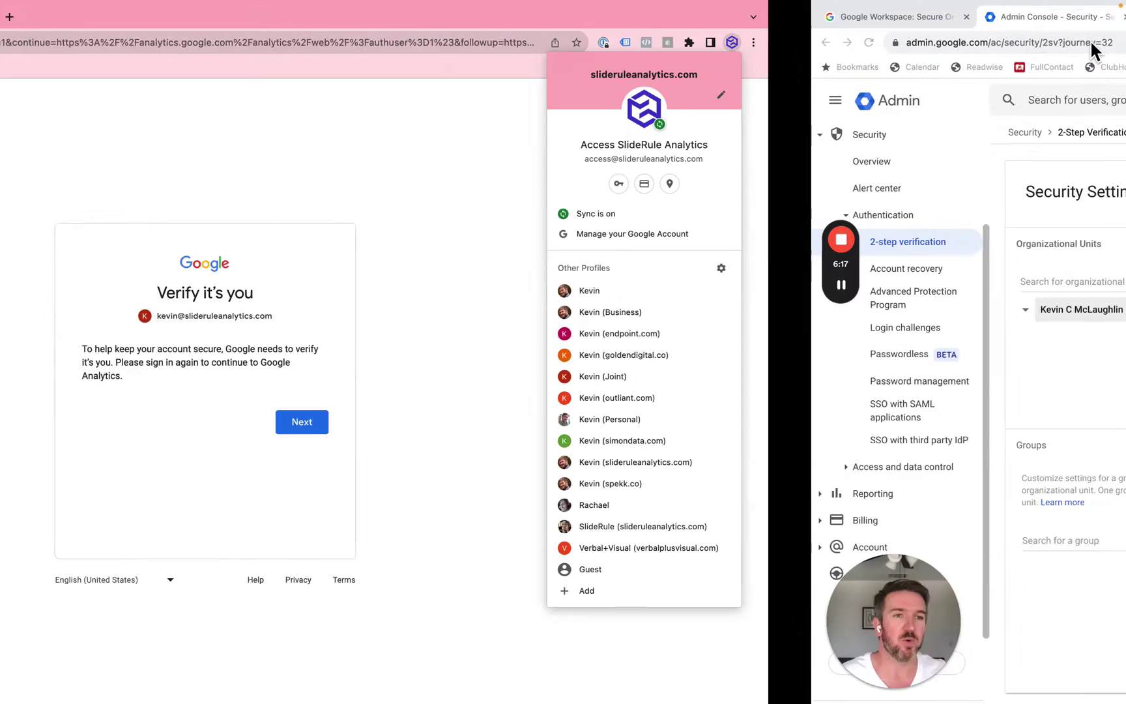
{"action": "left_click", "coordinate": [1088, 43]}
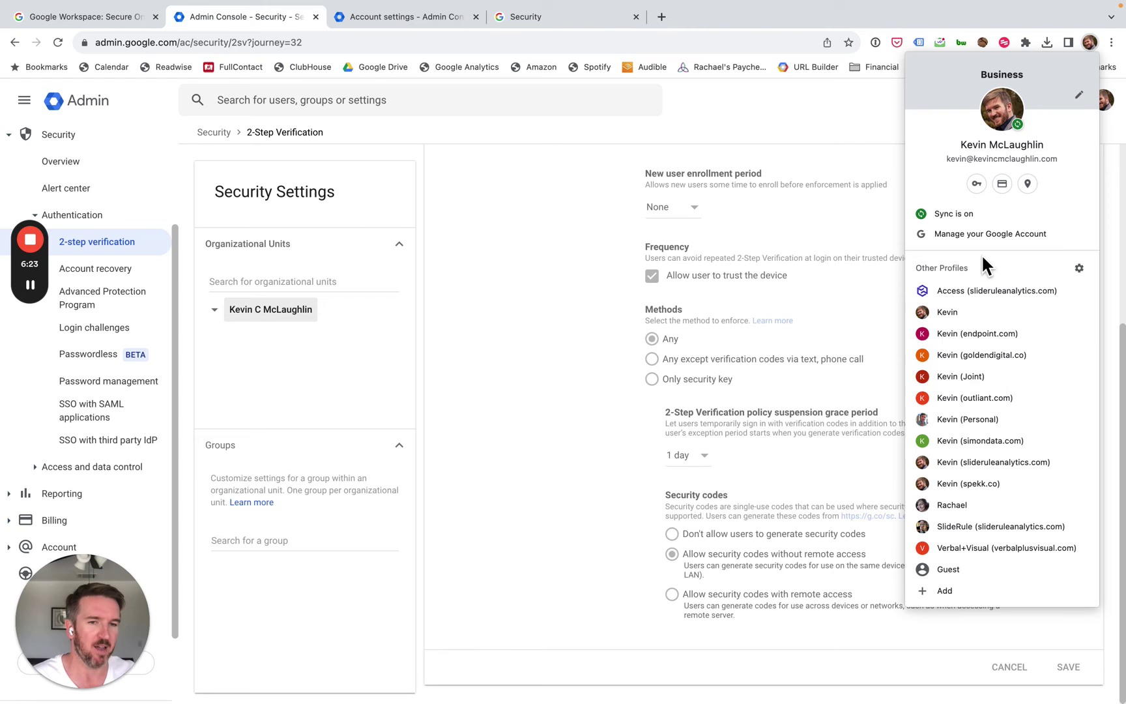
Add a new Chrome profile and submit the test account's email address
{"action": "left_click", "coordinate": [982, 592]}
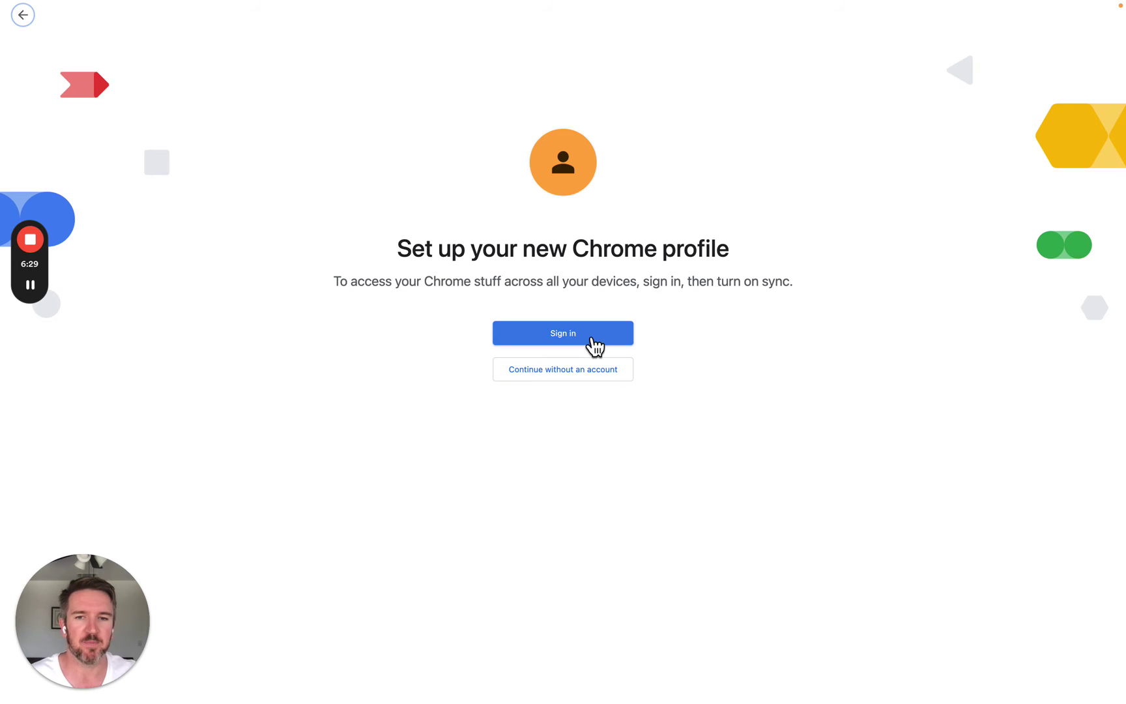
{"action": "left_click", "coordinate": [593, 342]}
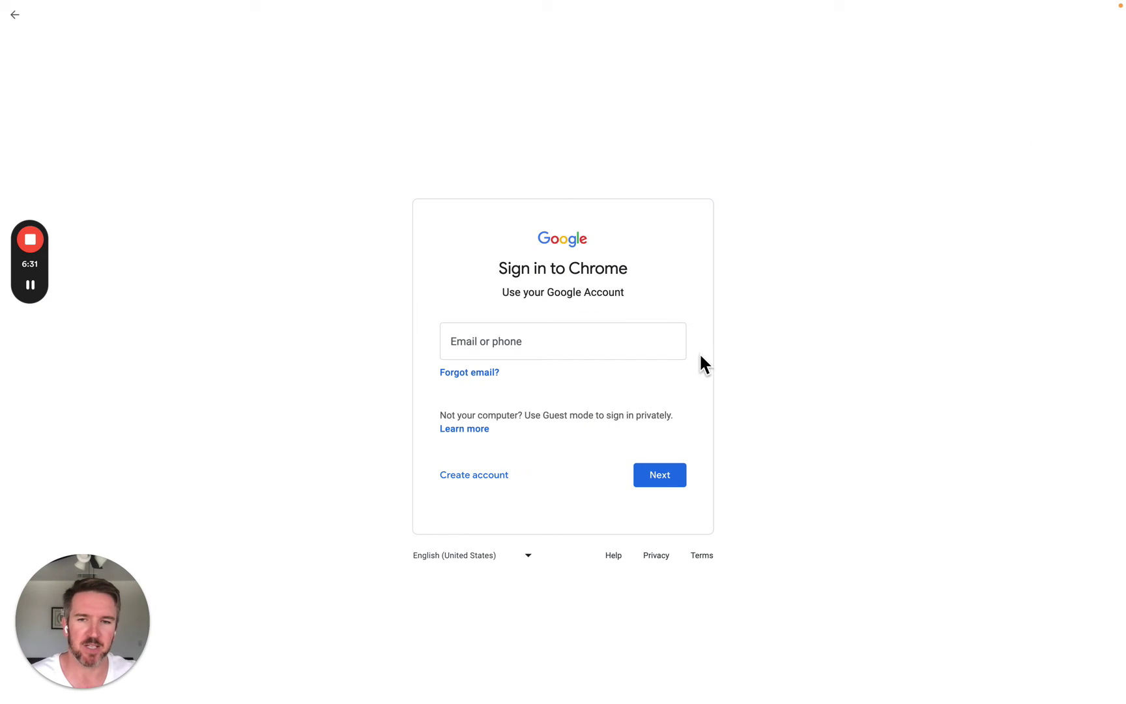
{"action": "left_click", "coordinate": [578, 338]}
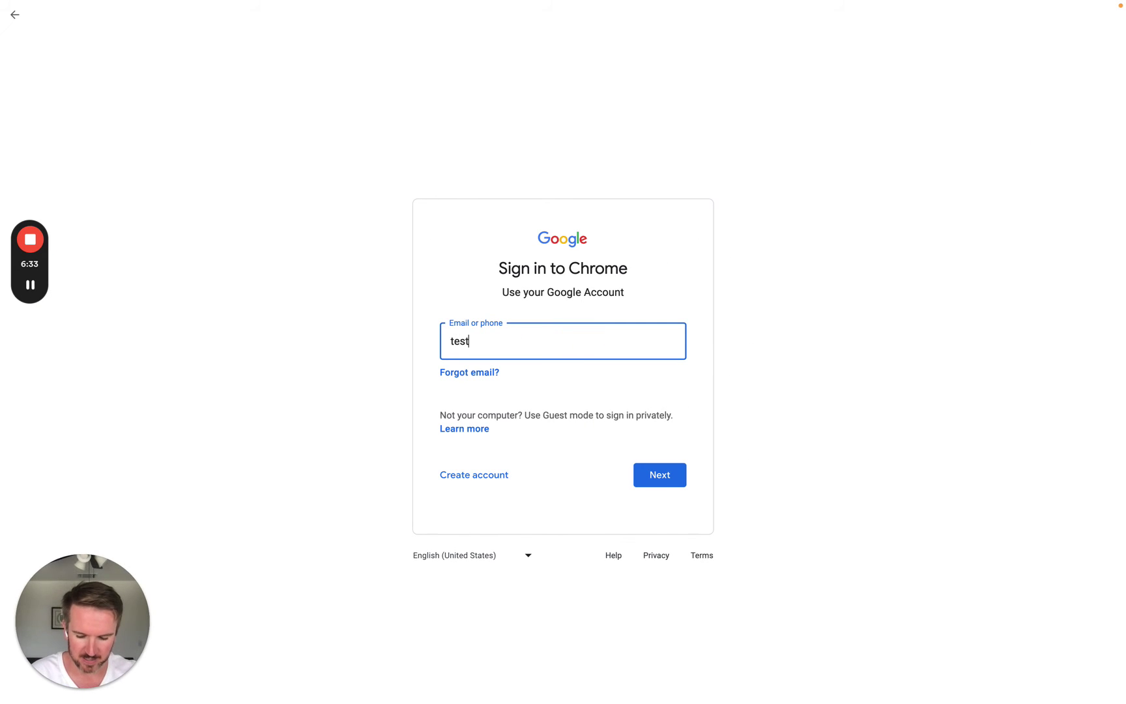
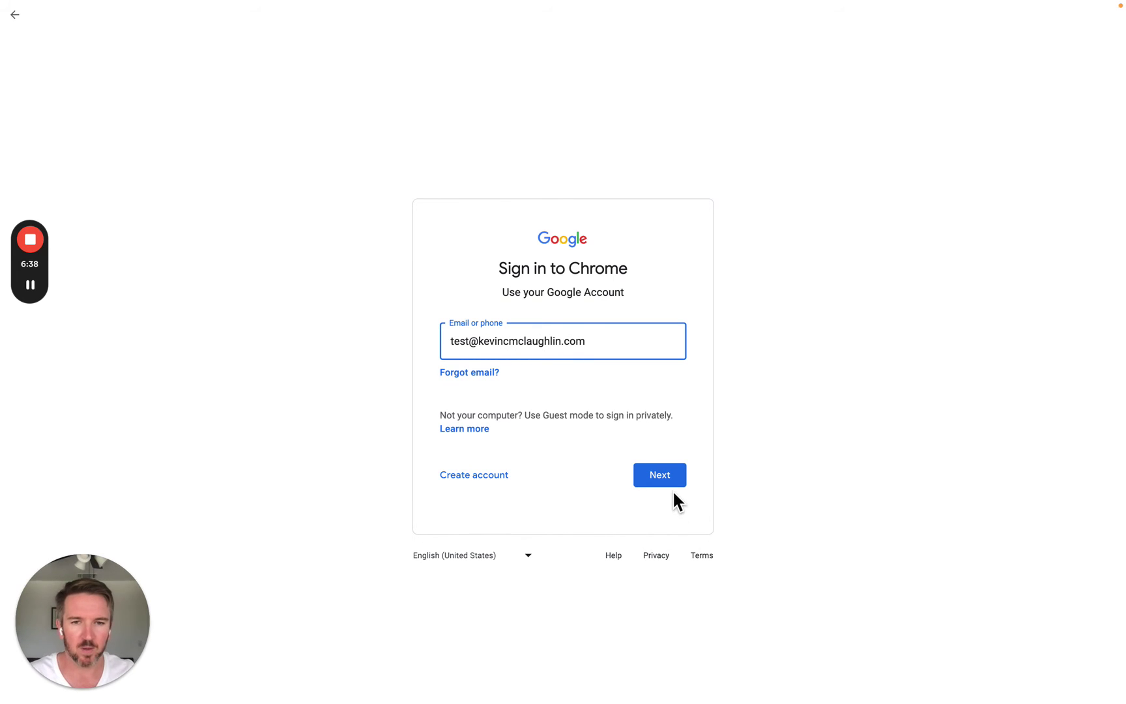
{"action": "left_click", "coordinate": [670, 490]}
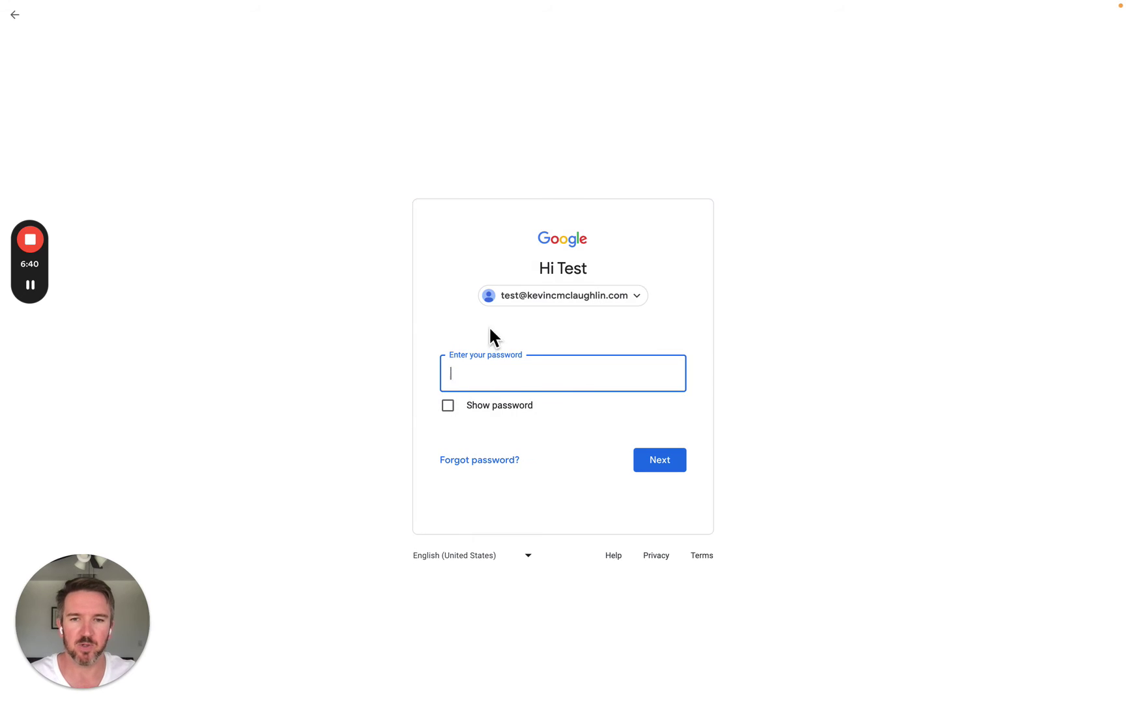
Rearrange the desktop spaces and check the saved Google login before returning to profile setup
{"action": "key", "text": "ctrl+Up"}
{"action": "left_click_drag", "start_coordinate": [802, 52], "coordinate": [527, 50]}
{"action": "left_click", "coordinate": [527, 49]}
{"action": "left_click", "coordinate": [29, 284]}
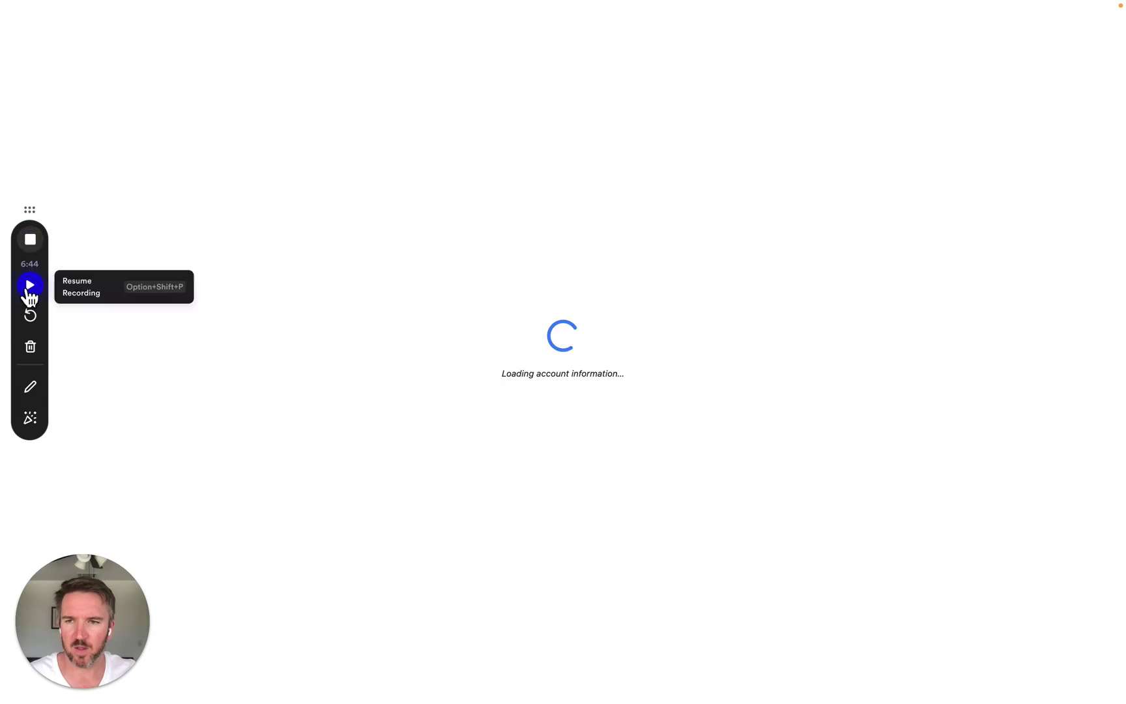
{"action": "left_click", "coordinate": [28, 290]}
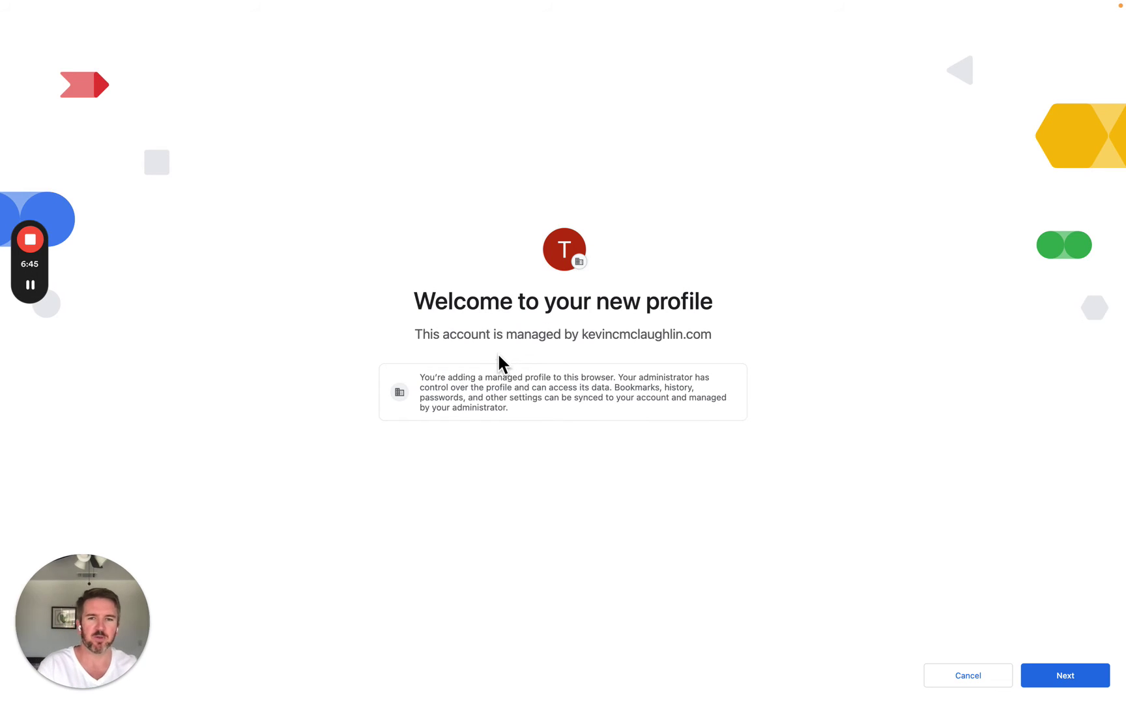
{"action": "key", "text": "ctrl+Left"}
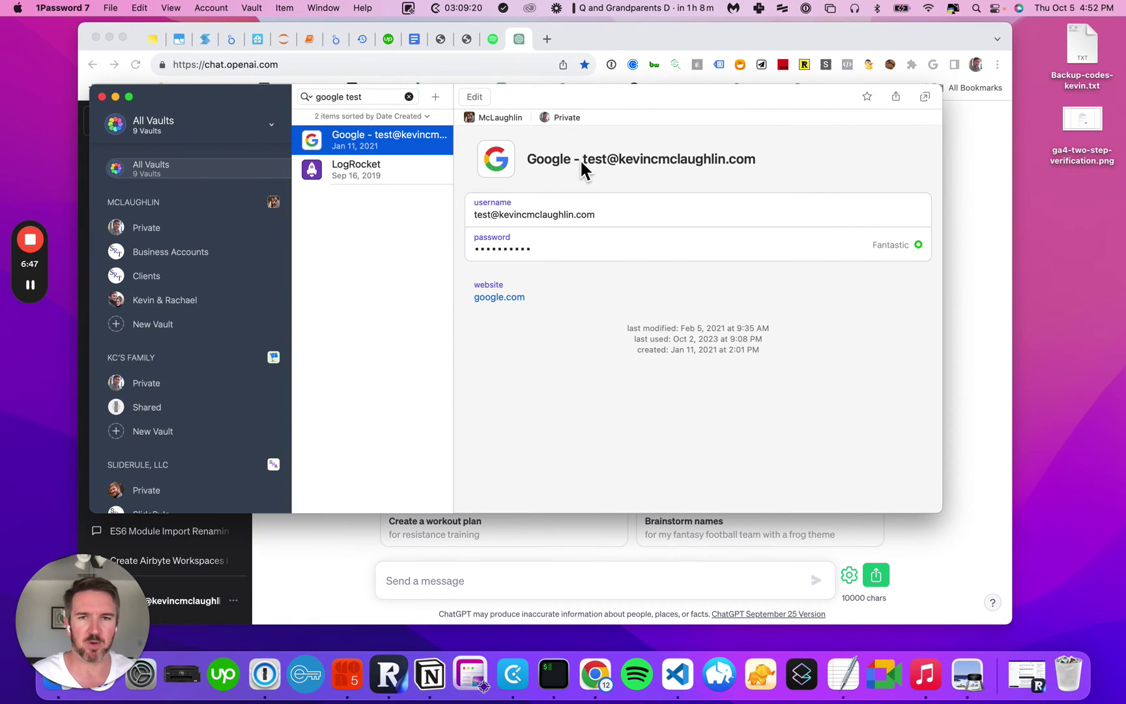
{"action": "key", "text": "ctrl+Right"}
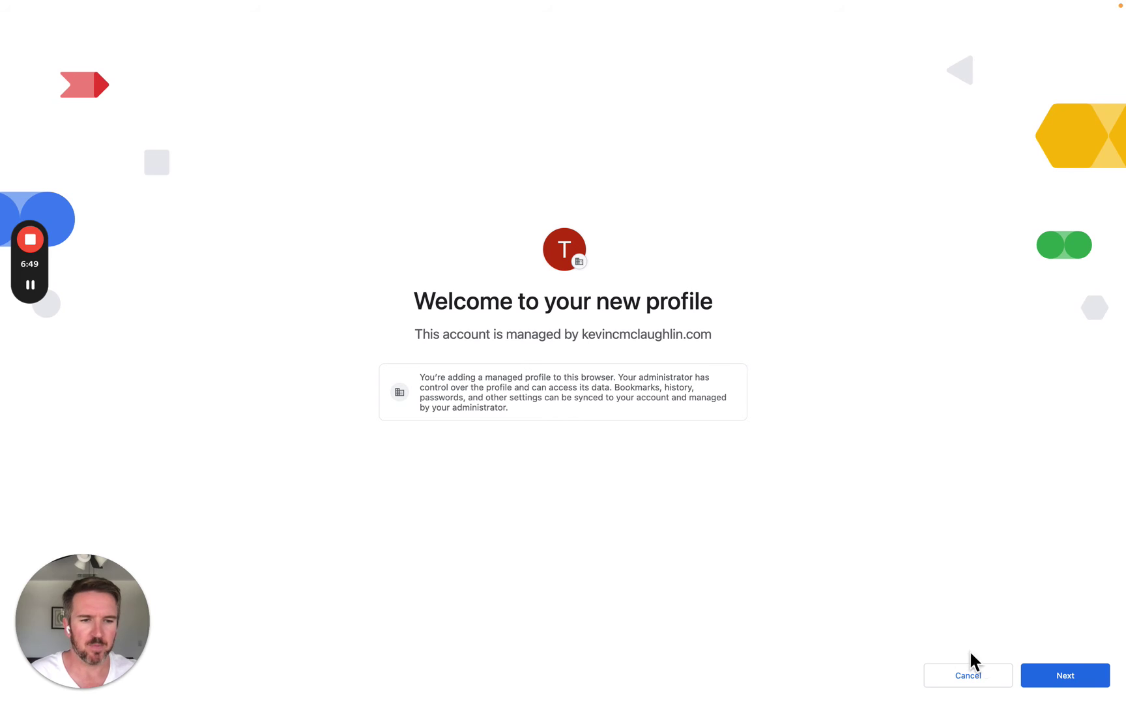
Turn on sync, dismiss the ad privacy notice, and name the profile 'Test'
{"action": "left_click", "coordinate": [1050, 678]}
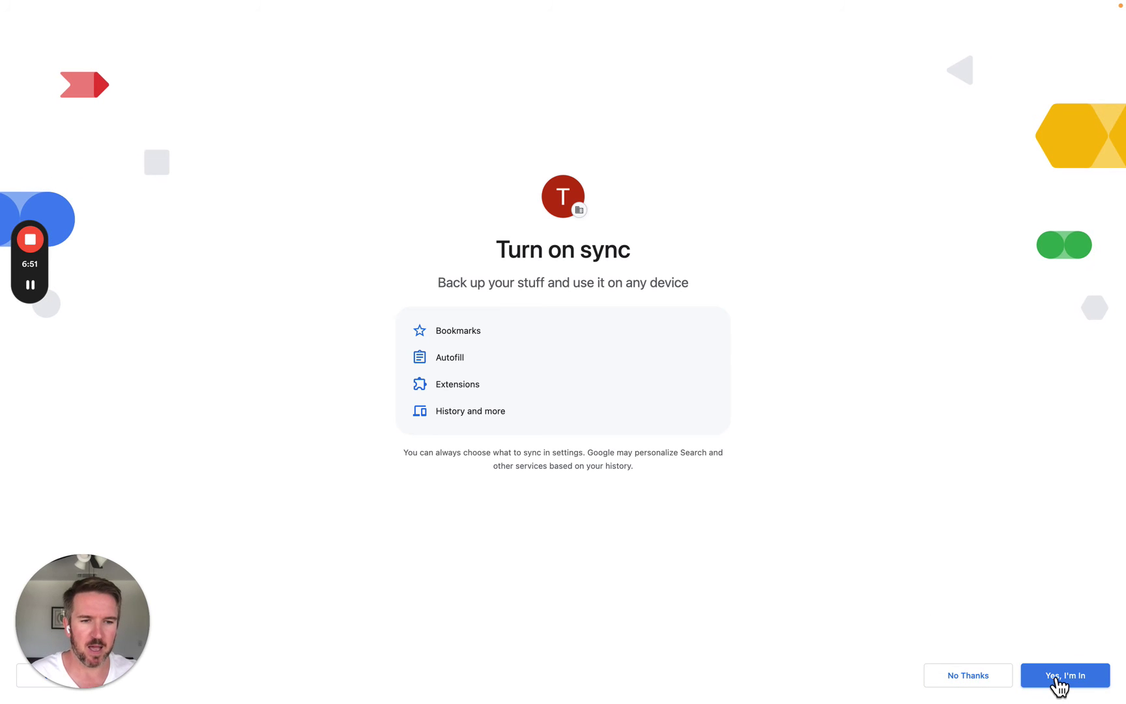
{"action": "left_click", "coordinate": [1057, 678]}
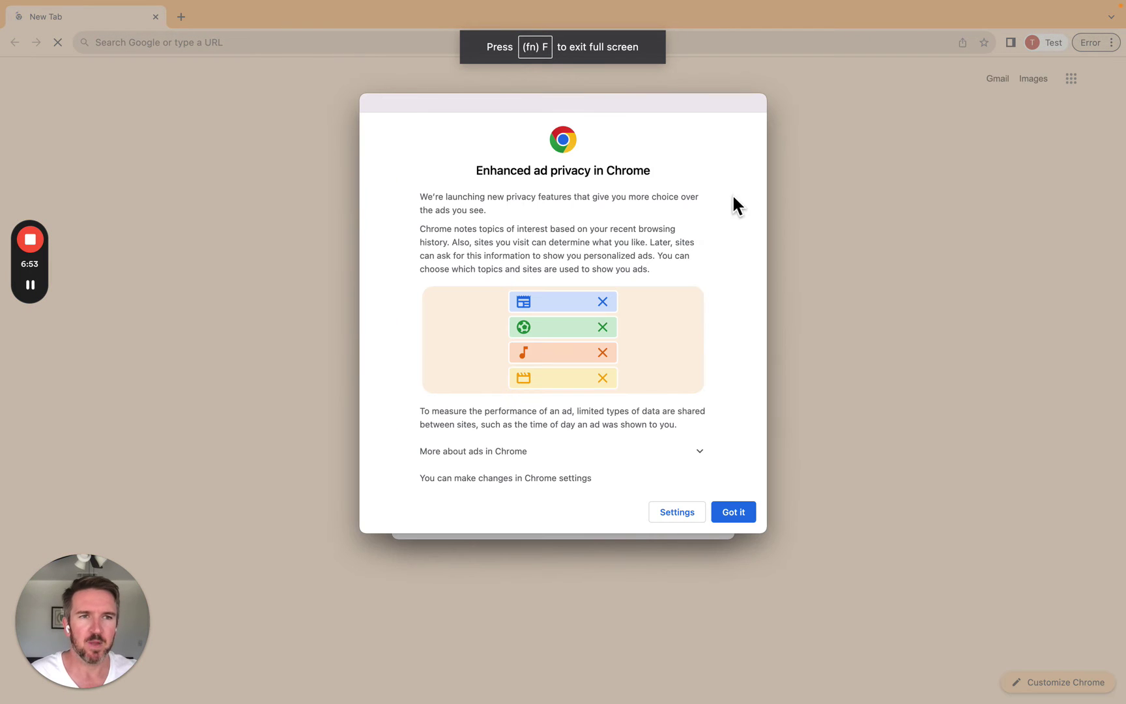
{"action": "left_click", "coordinate": [735, 512]}
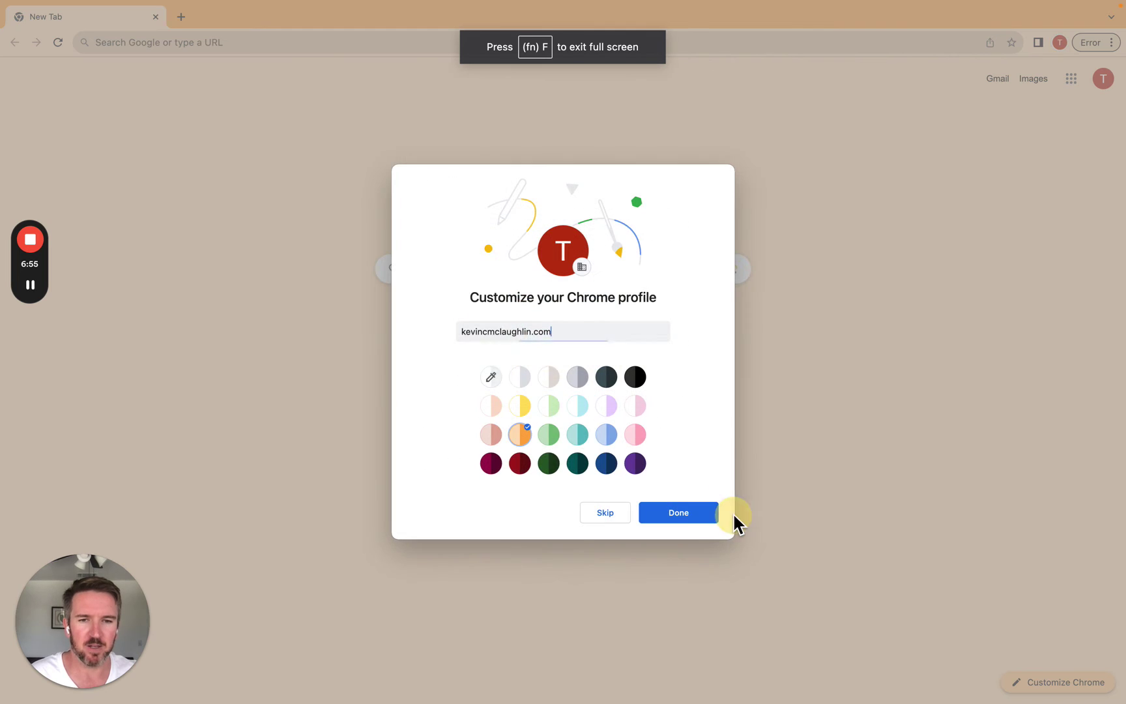
{"action": "left_click_drag", "start_coordinate": [558, 331], "coordinate": [424, 324]}
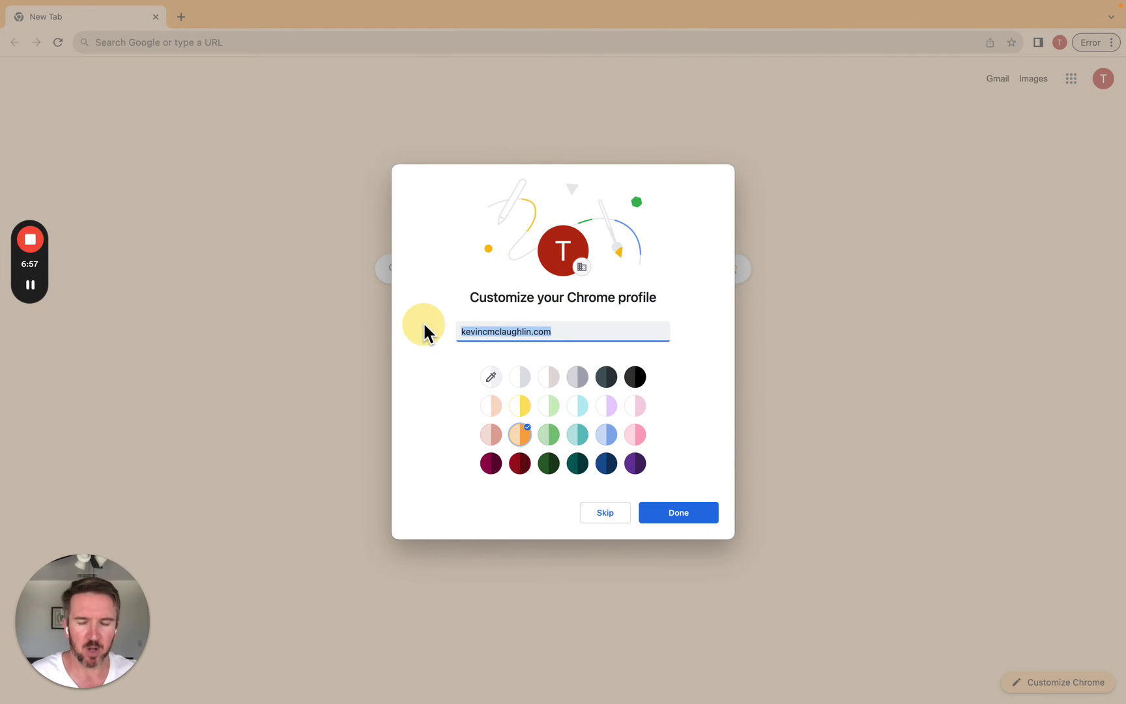
{"action": "type", "text": "Test"}
{"action": "left_click", "coordinate": [683, 514]}
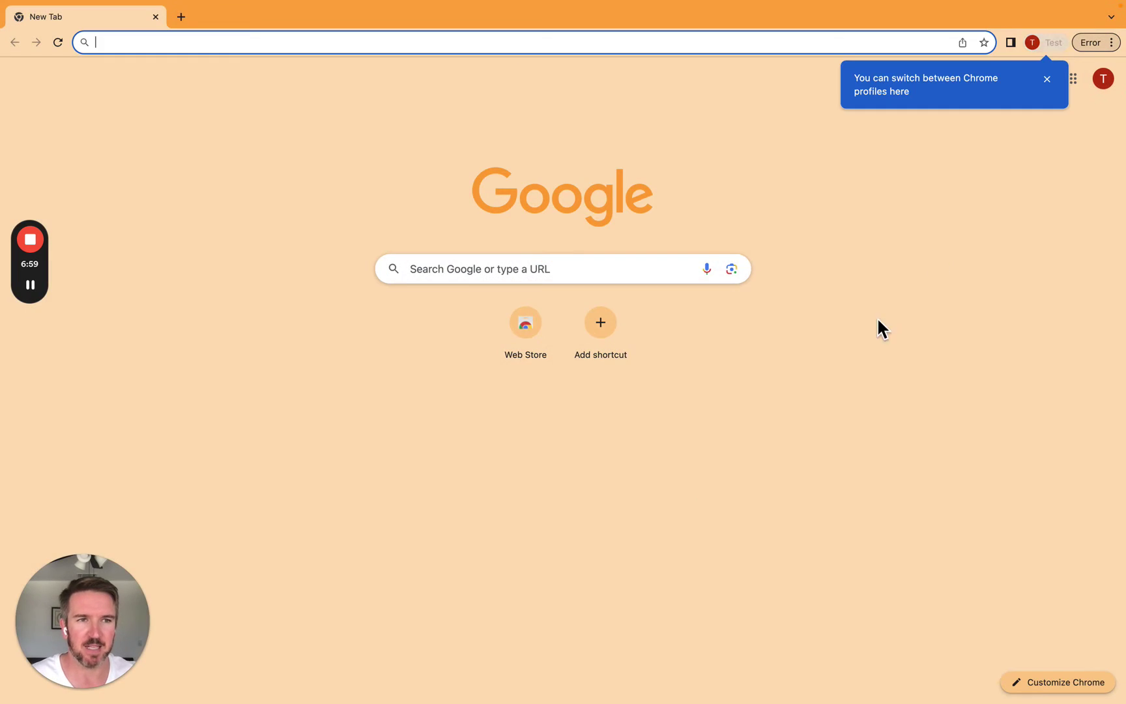
Check the new profile's Google account panel, then focus the address bar
{"action": "left_click", "coordinate": [1101, 90]}
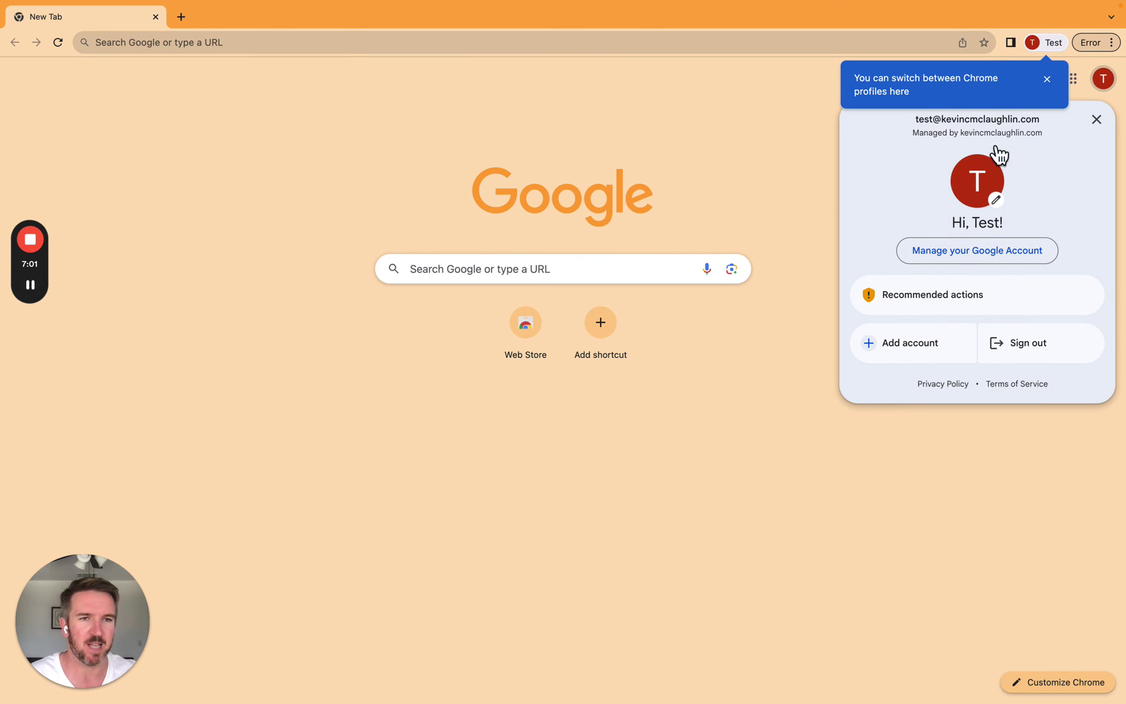
{"action": "key", "text": "Escape"}
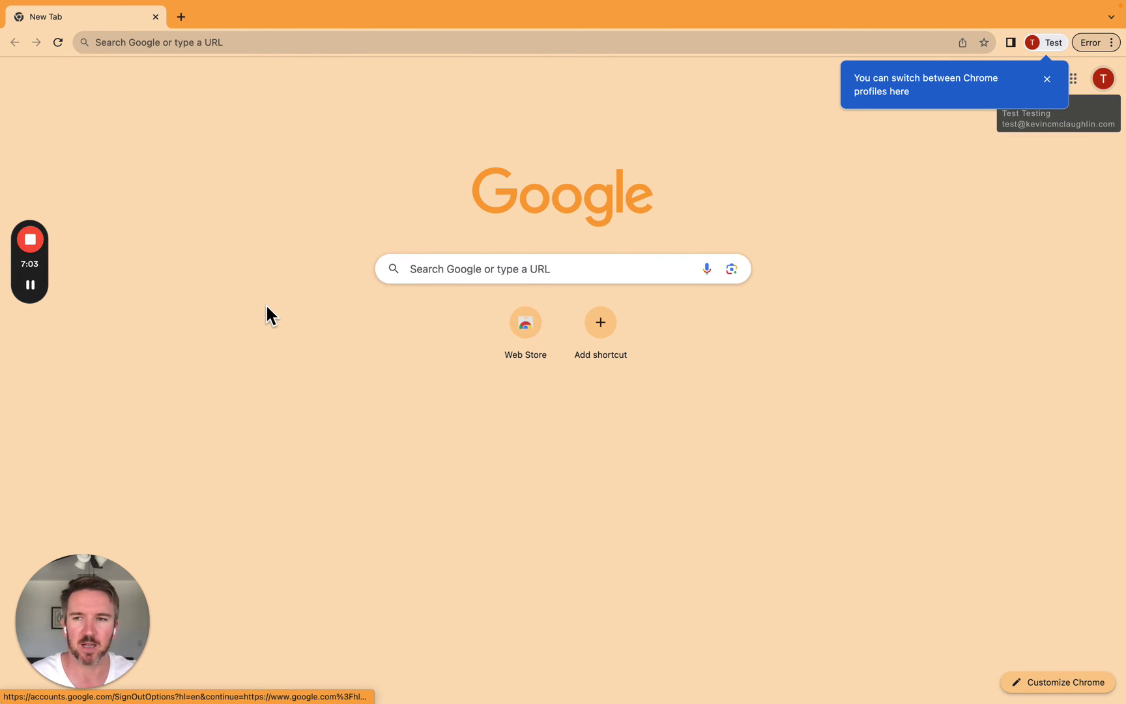
{"action": "left_click", "coordinate": [273, 41]}
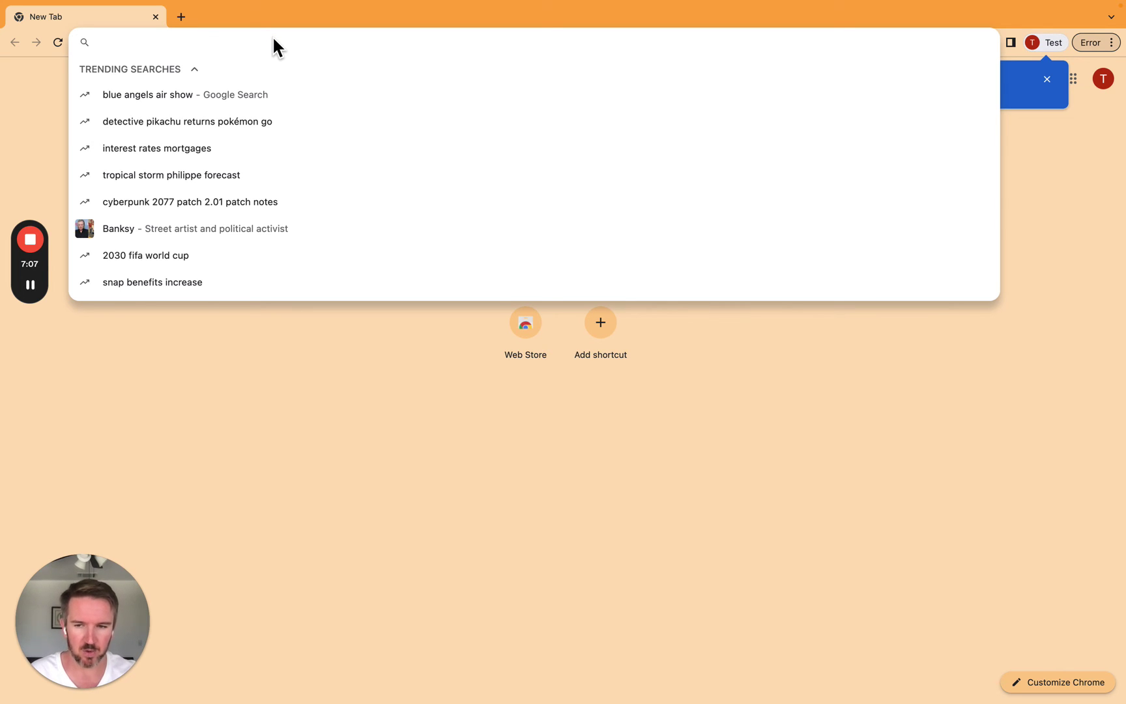
Inspect the Chrome profile menu and Google account popup for the Test profile
{"action": "left_click", "coordinate": [1042, 42]}
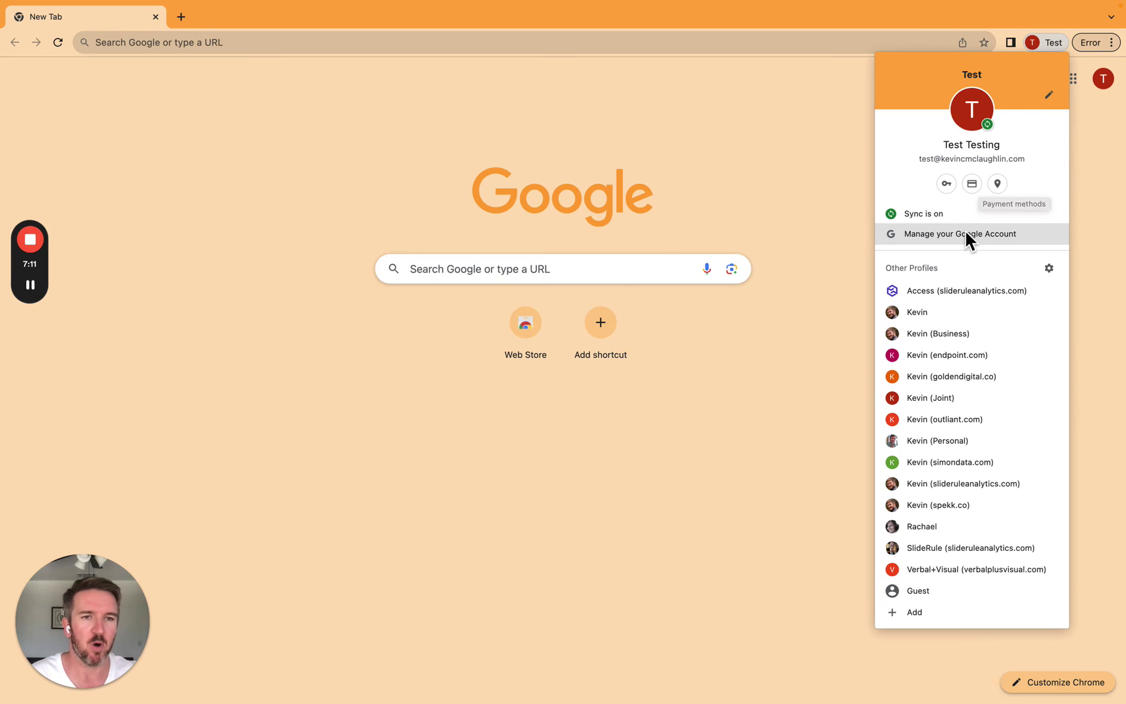
{"action": "left_click", "coordinate": [1057, 40]}
{"action": "left_click", "coordinate": [1056, 39]}
{"action": "left_click", "coordinate": [843, 108]}
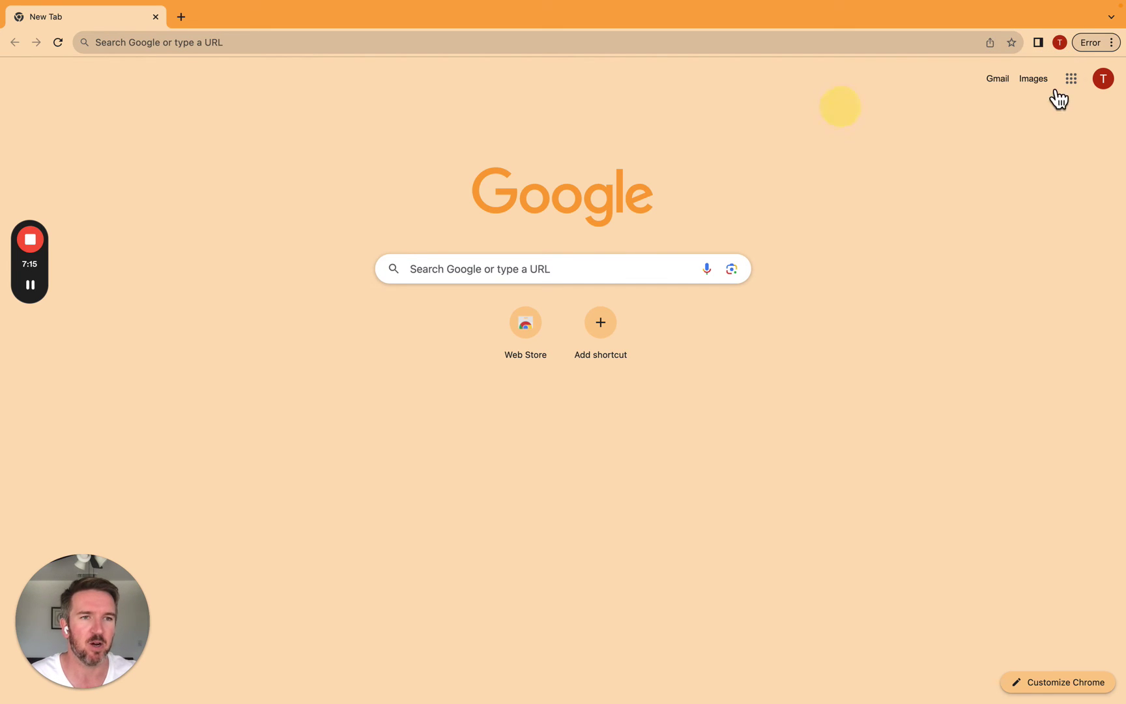
{"action": "left_click", "coordinate": [1101, 80]}
{"action": "left_click", "coordinate": [806, 115]}
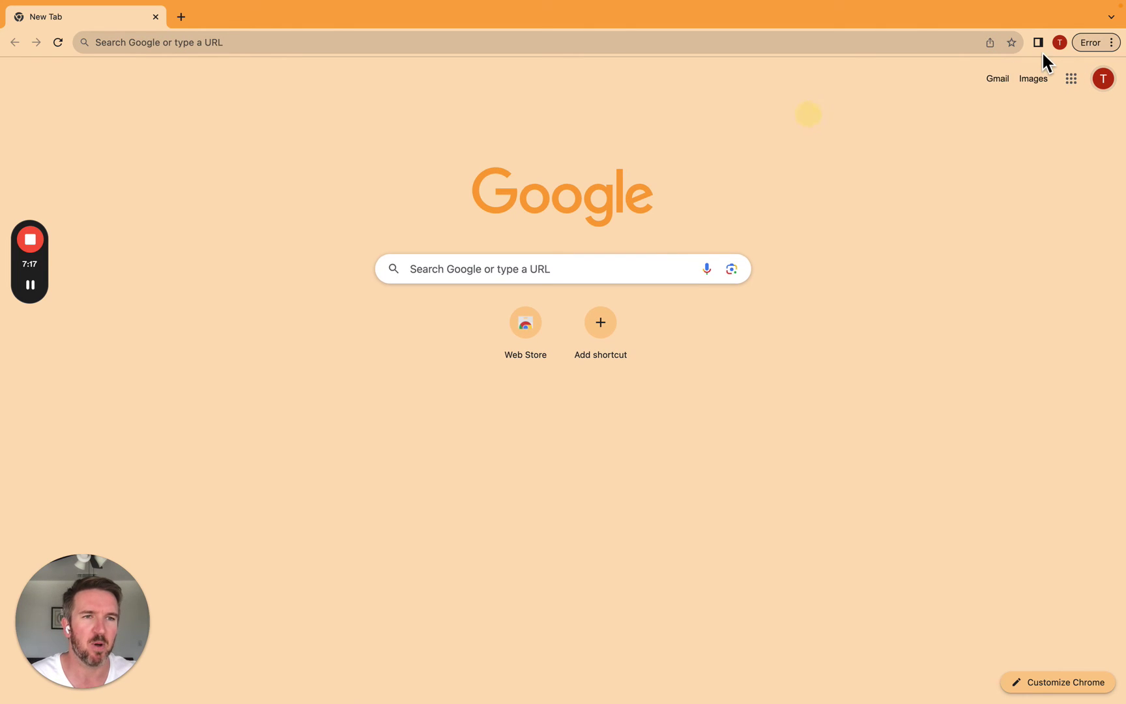
{"action": "left_click", "coordinate": [1058, 41]}
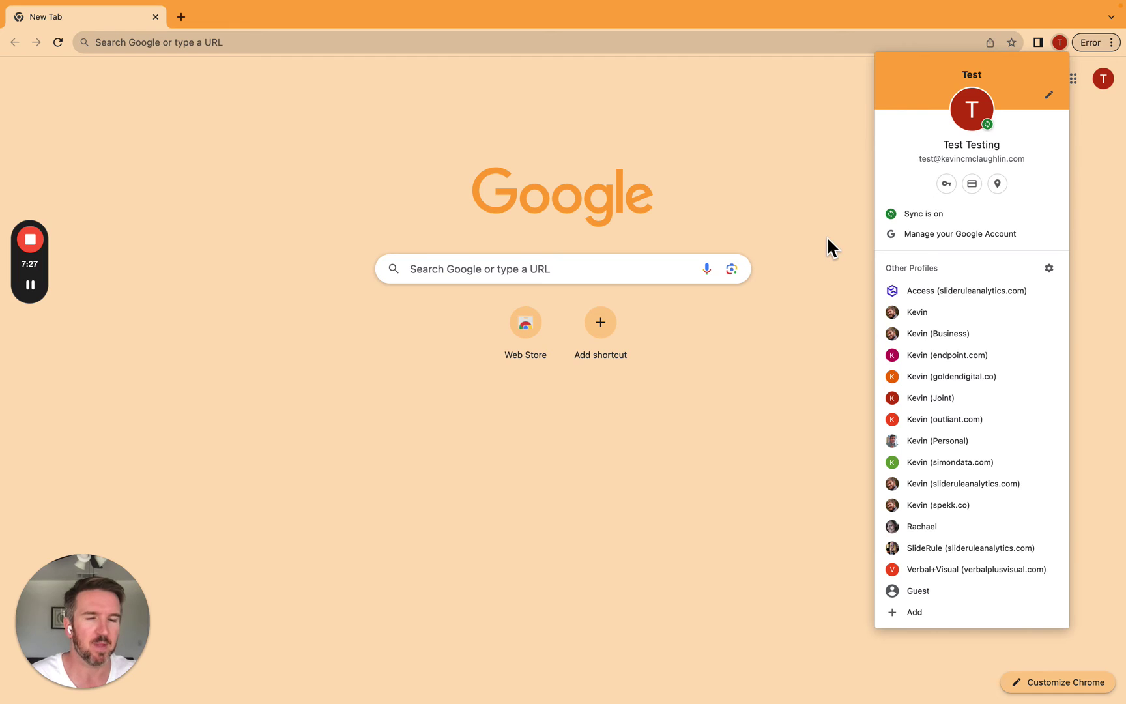
Open Manage your Google Account and go to its Security settings
{"action": "left_click", "coordinate": [937, 229]}
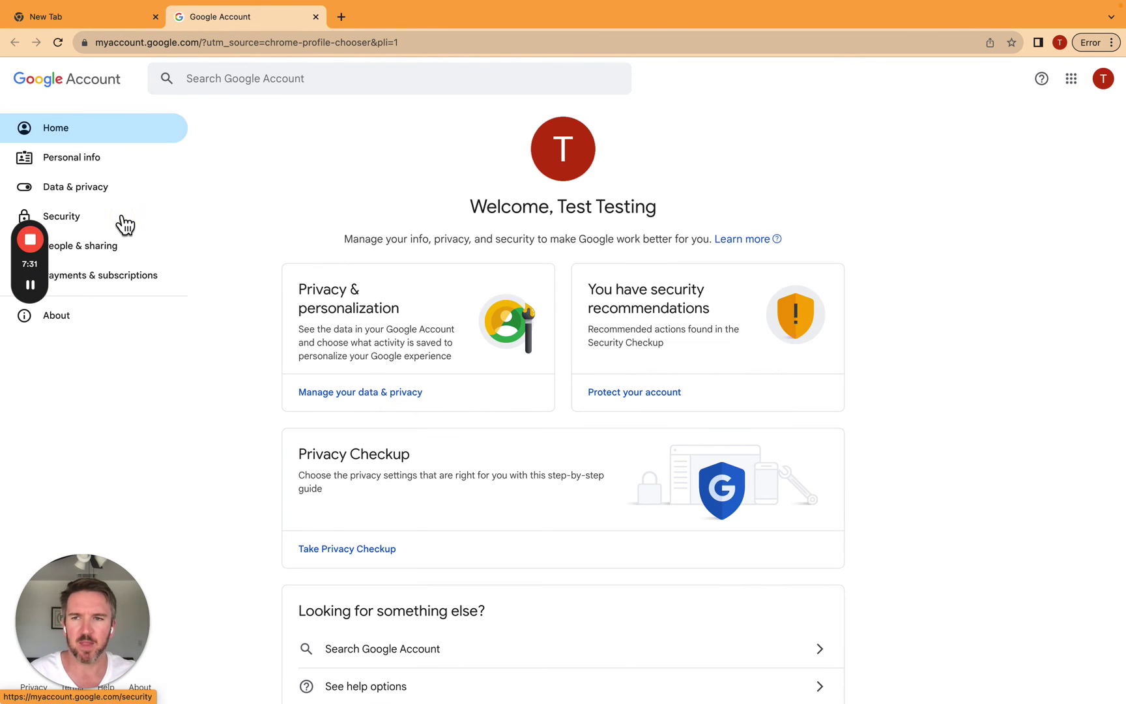
{"action": "left_click", "coordinate": [121, 218]}
{"action": "scroll", "coordinate": [861, 326], "scroll_direction": "down", "scroll_amount": 5}
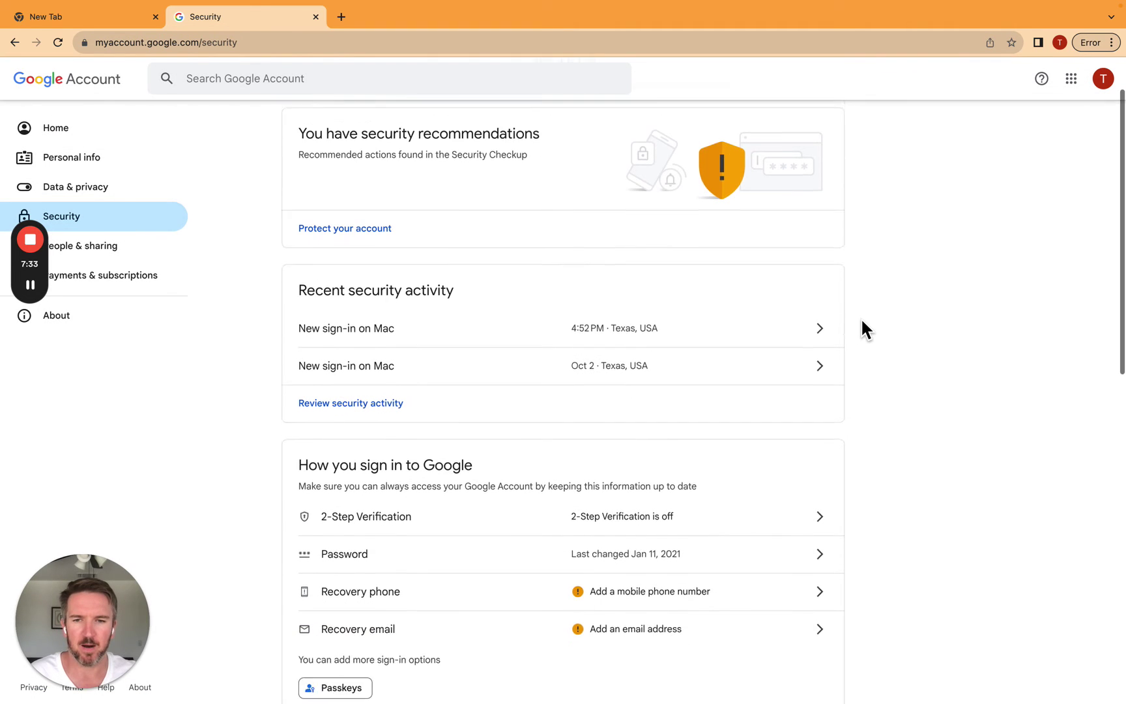
Begin 2-Step Verification setup and look over the other second-step options
{"action": "left_click", "coordinate": [488, 433]}
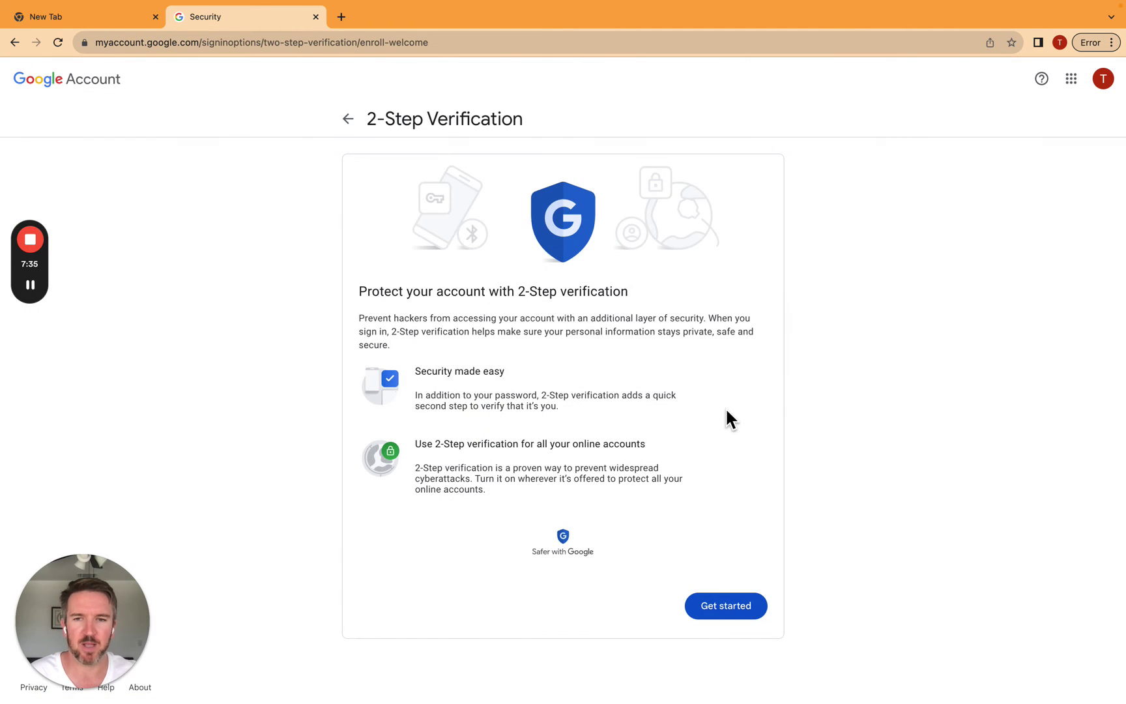
{"action": "left_click", "coordinate": [724, 605]}
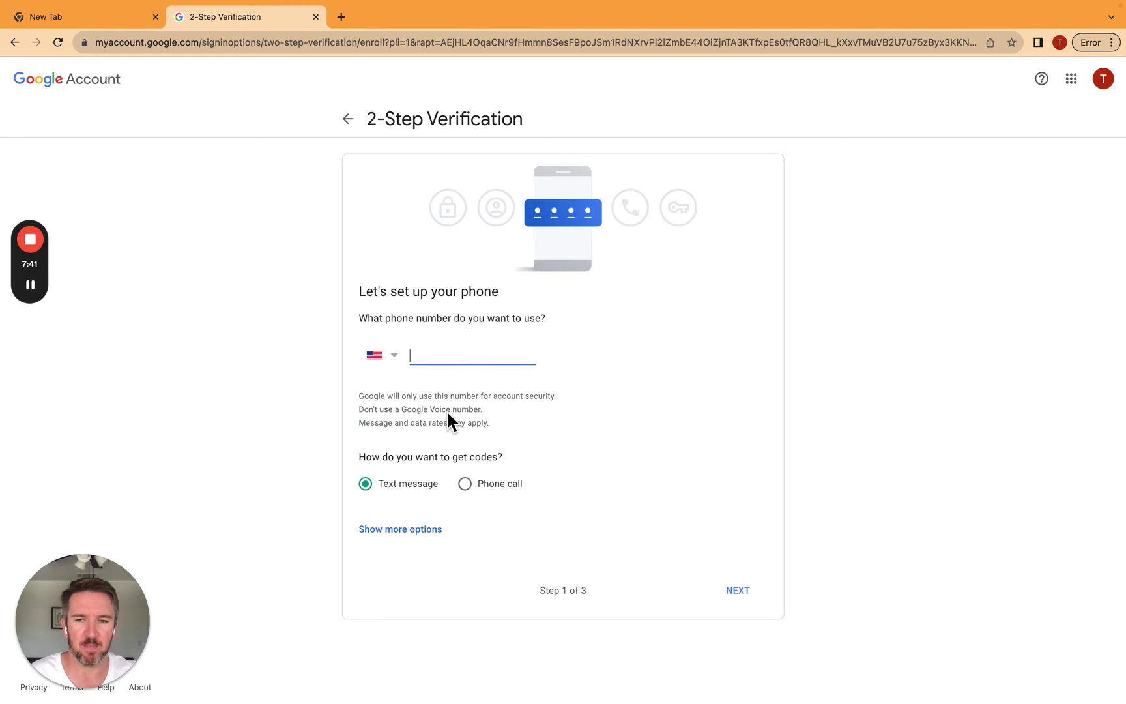
{"action": "left_click", "coordinate": [428, 530]}
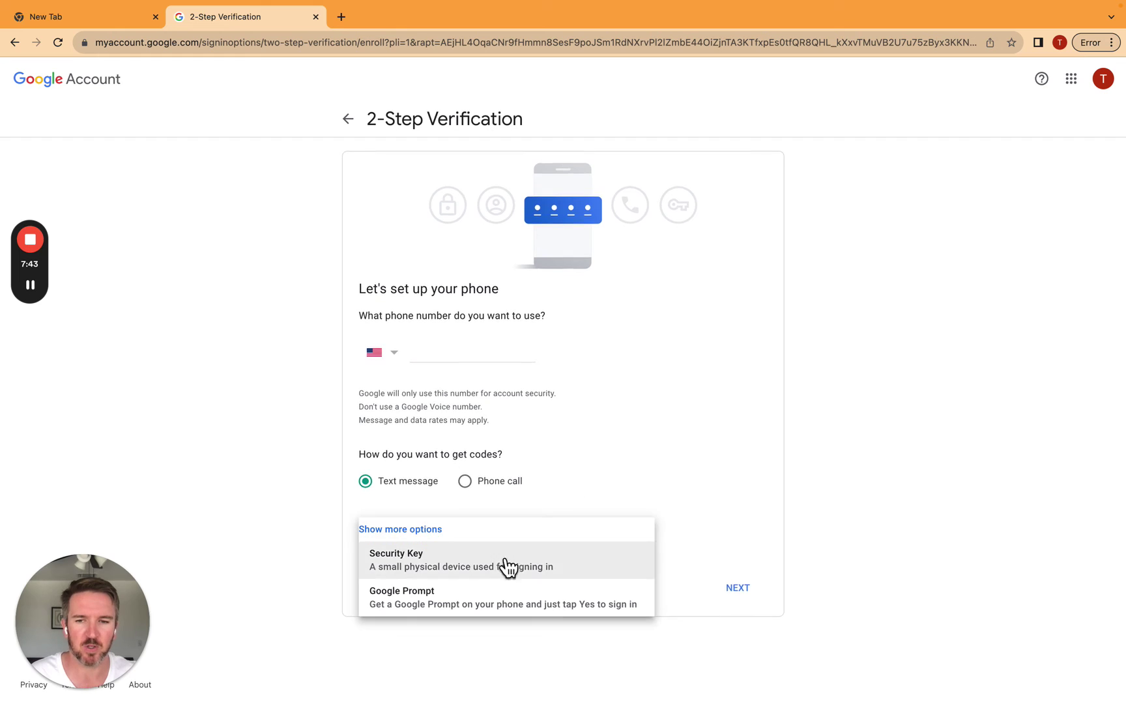
{"action": "left_click", "coordinate": [601, 473]}
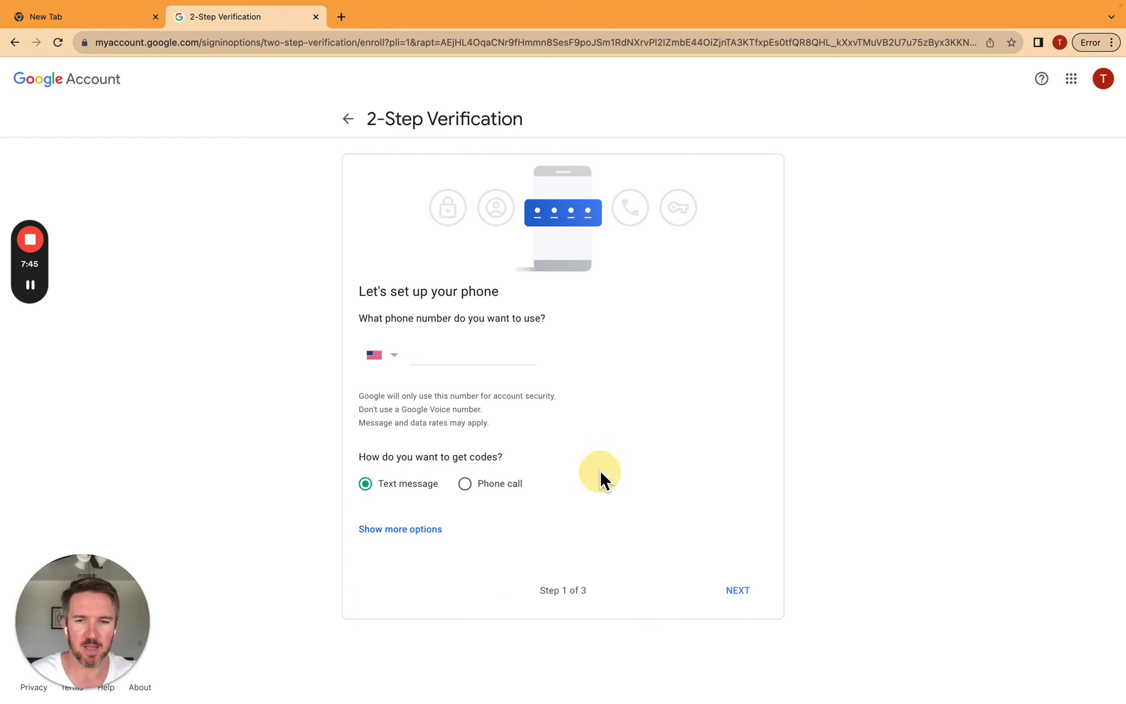
Enter the texted verification code to confirm the phone and reach step 3 of 3
{"action": "left_click", "coordinate": [461, 359]}
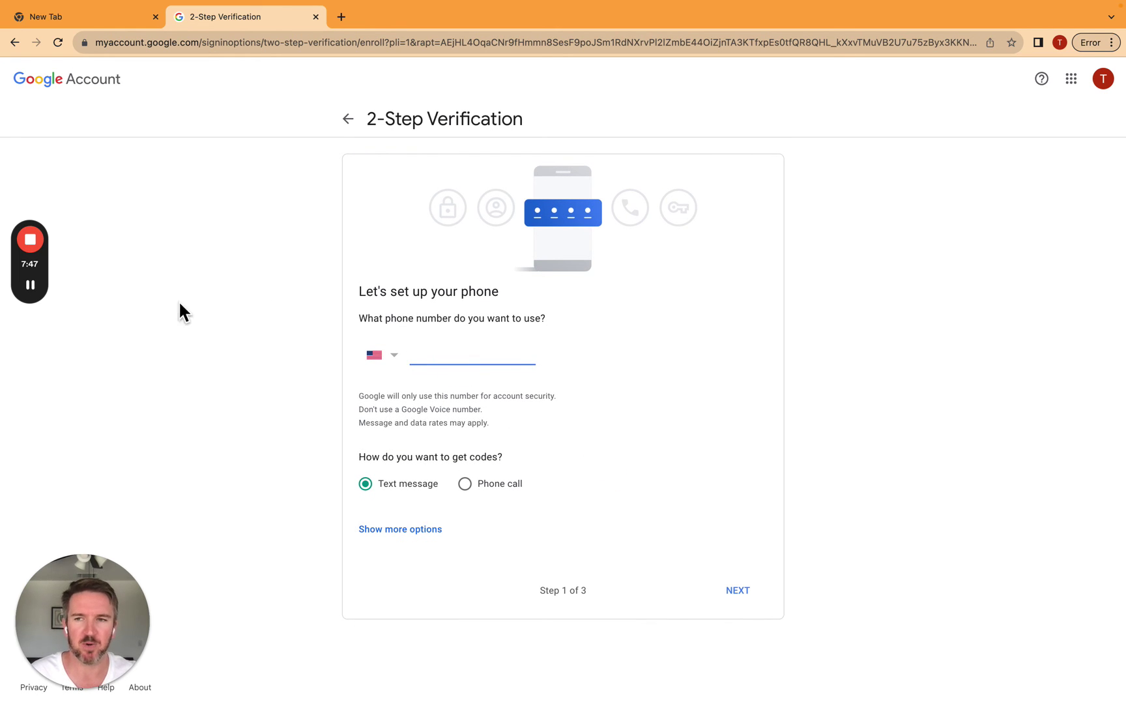
{"action": "left_click", "coordinate": [31, 287]}
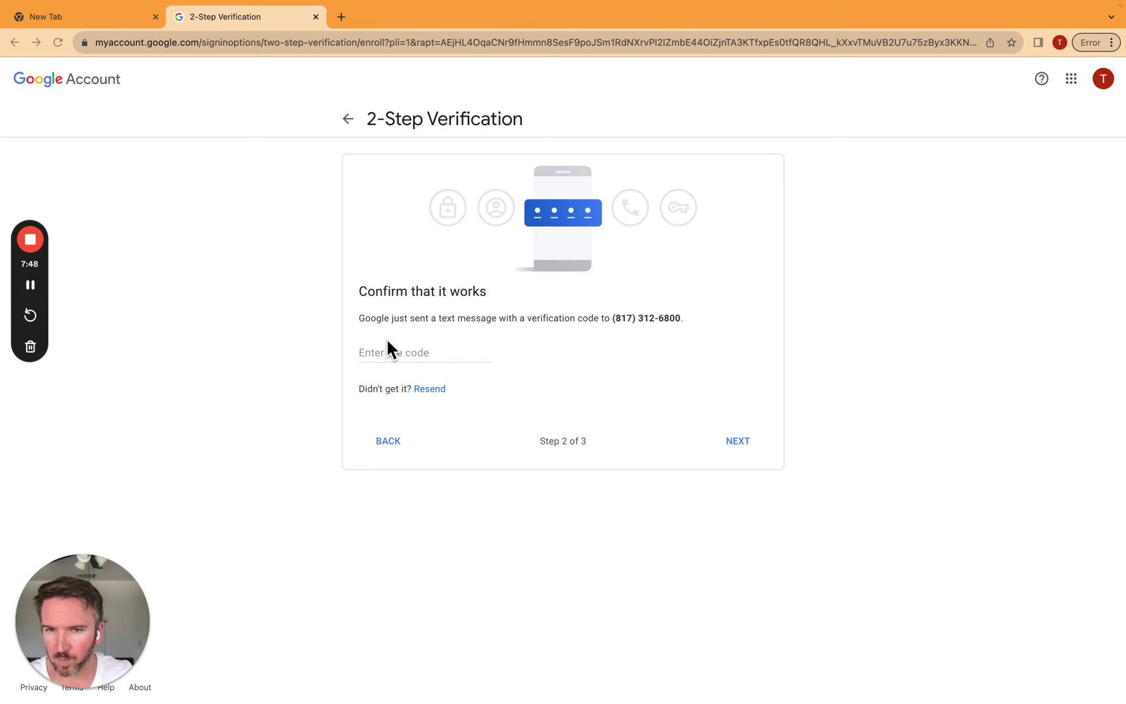
{"action": "left_click", "coordinate": [386, 352]}
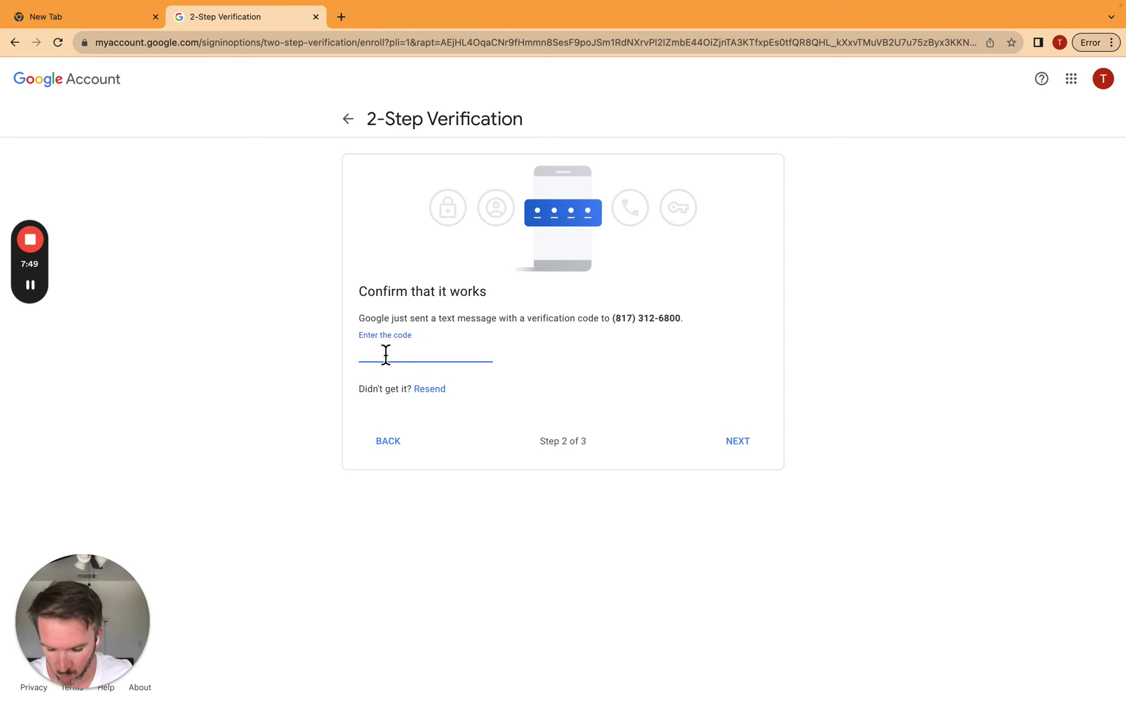
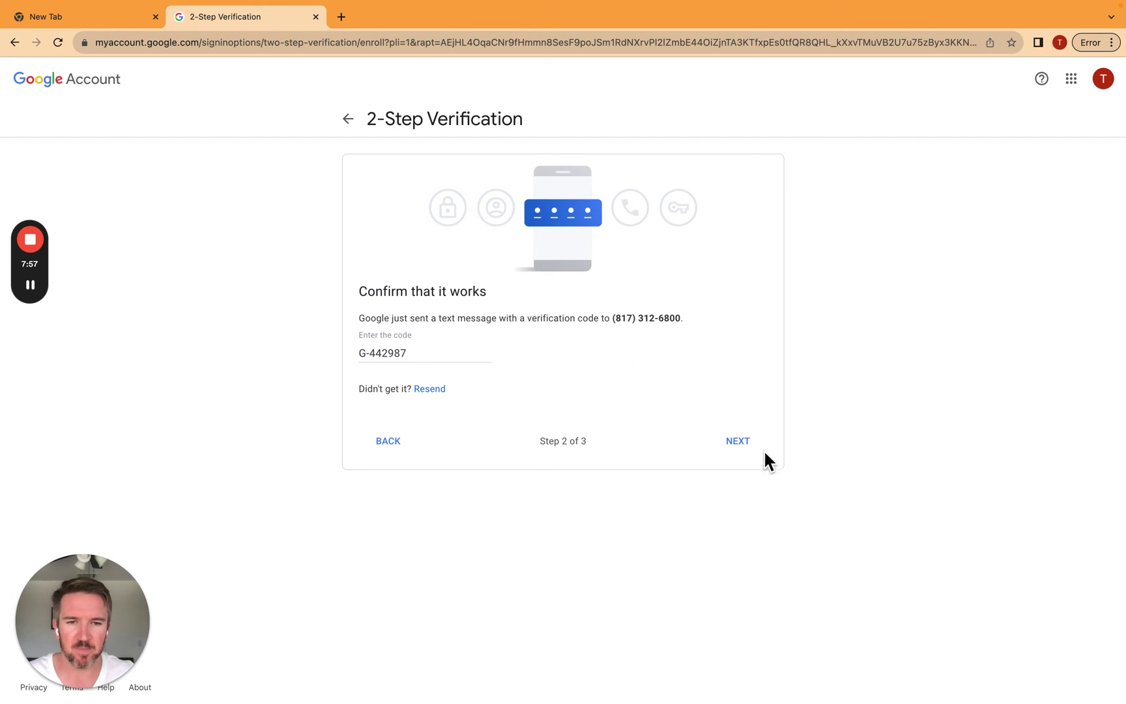
{"action": "left_click", "coordinate": [750, 446]}
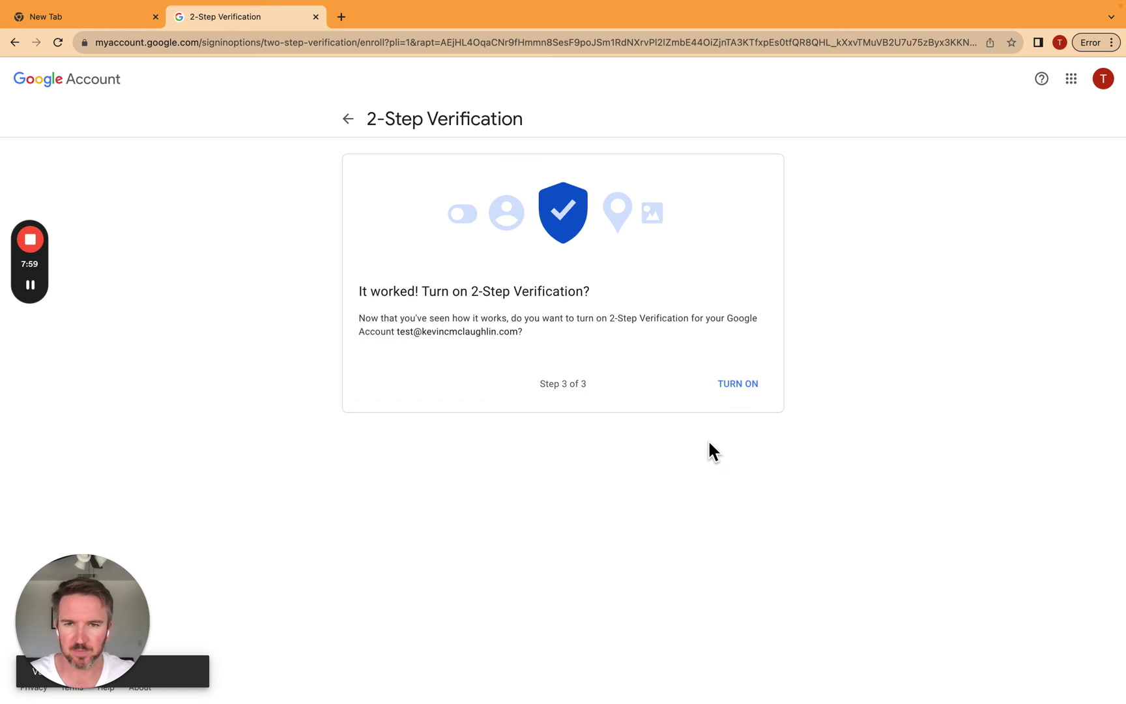
Turn on 2-Step Verification for the test account
{"action": "left_click", "coordinate": [726, 396]}
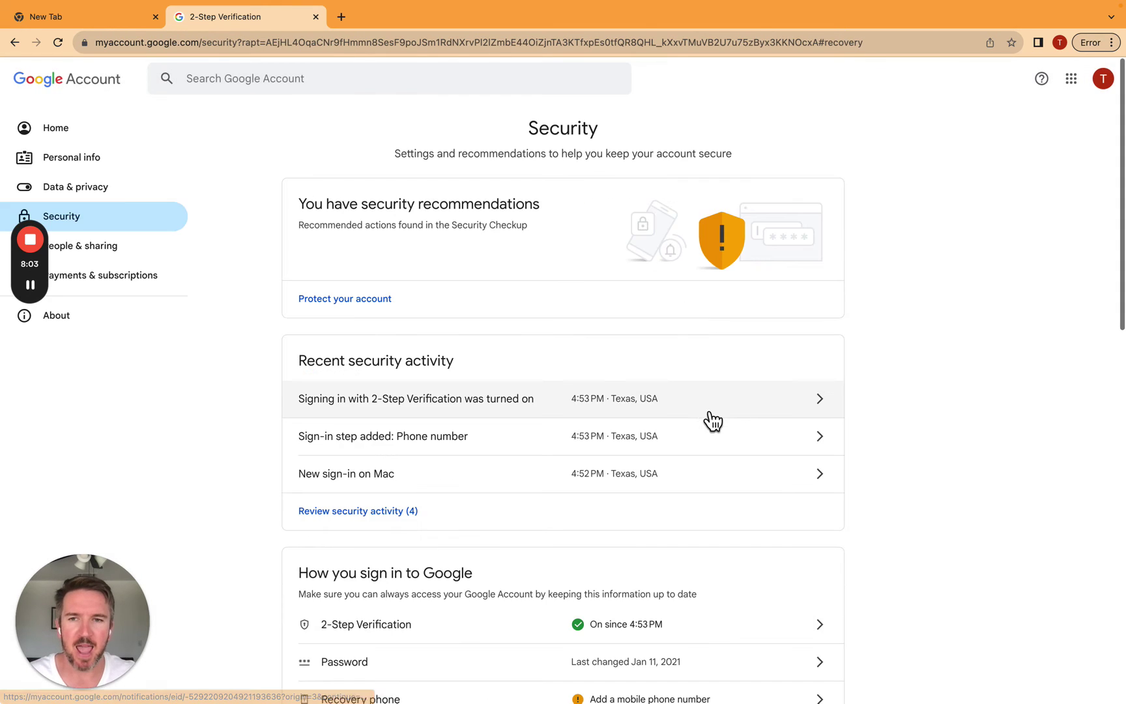
{"action": "scroll", "coordinate": [622, 486], "scroll_direction": "down", "scroll_amount": 1}
{"action": "scroll", "coordinate": [622, 484], "scroll_direction": "down", "scroll_amount": 4}
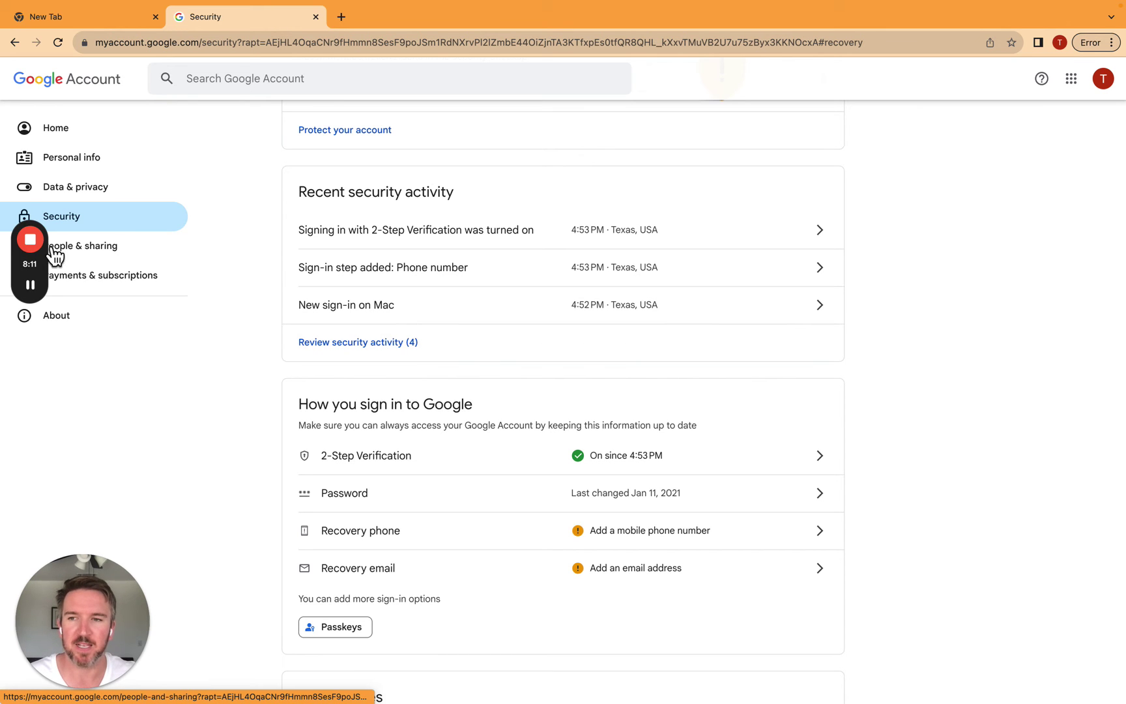
{"action": "scroll", "coordinate": [680, 400], "scroll_direction": "down", "scroll_amount": 2}
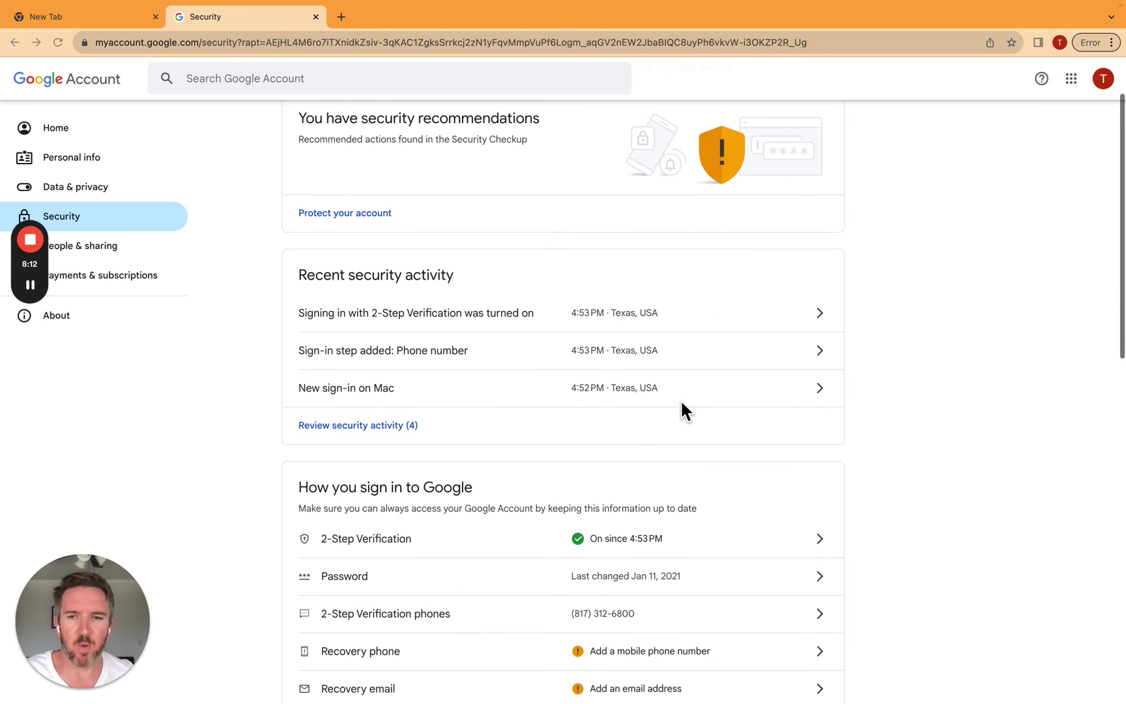
{"action": "scroll", "coordinate": [506, 454], "scroll_direction": "down", "scroll_amount": 1}
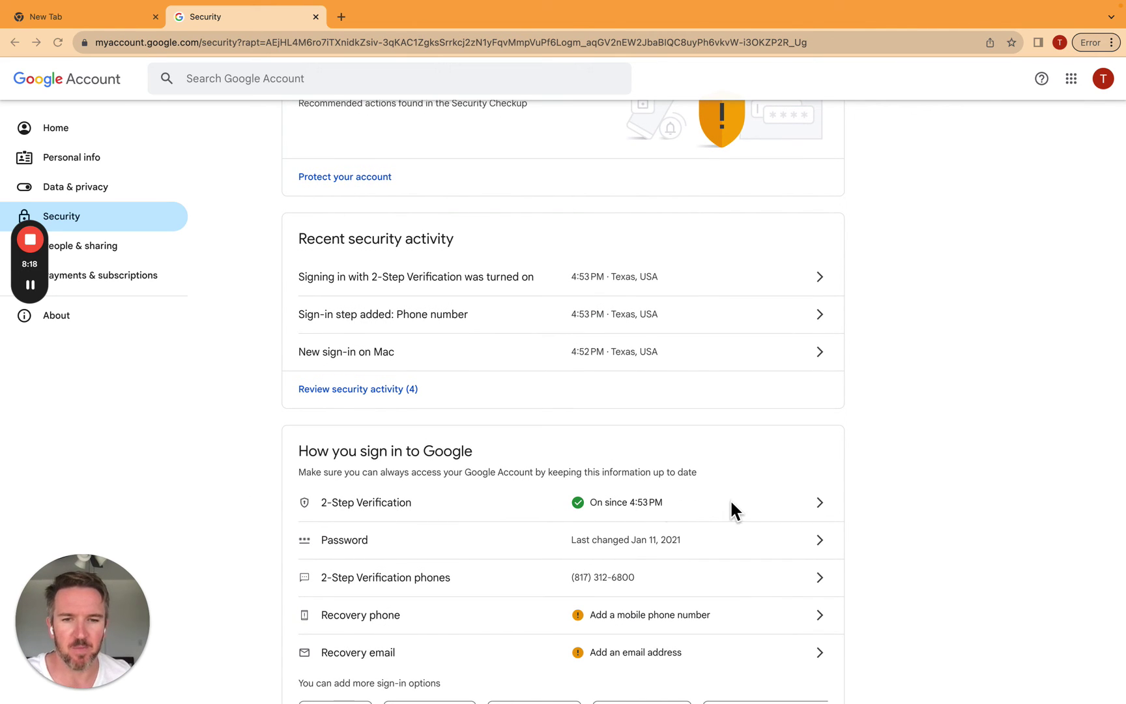
Bring up the authenticator app's setup QR code from 2-Step Verification settings, then exit fullscreen
{"action": "left_click", "coordinate": [691, 507]}
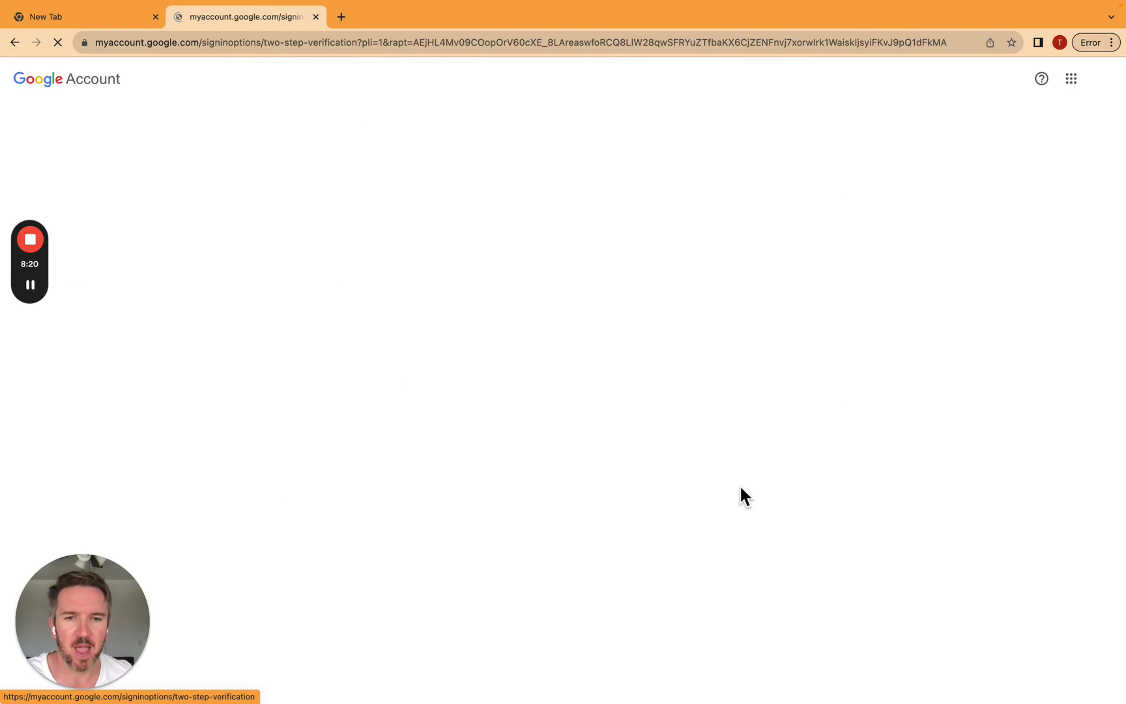
{"action": "scroll", "coordinate": [601, 408], "scroll_direction": "down", "scroll_amount": 5}
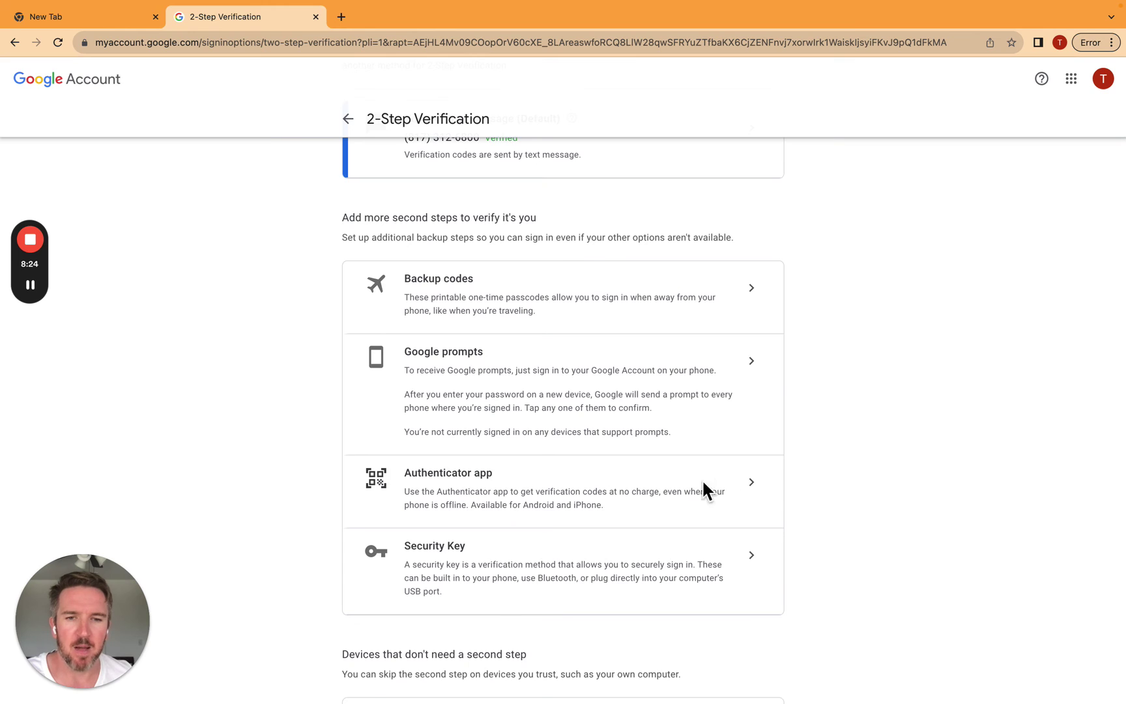
{"action": "left_click", "coordinate": [756, 486]}
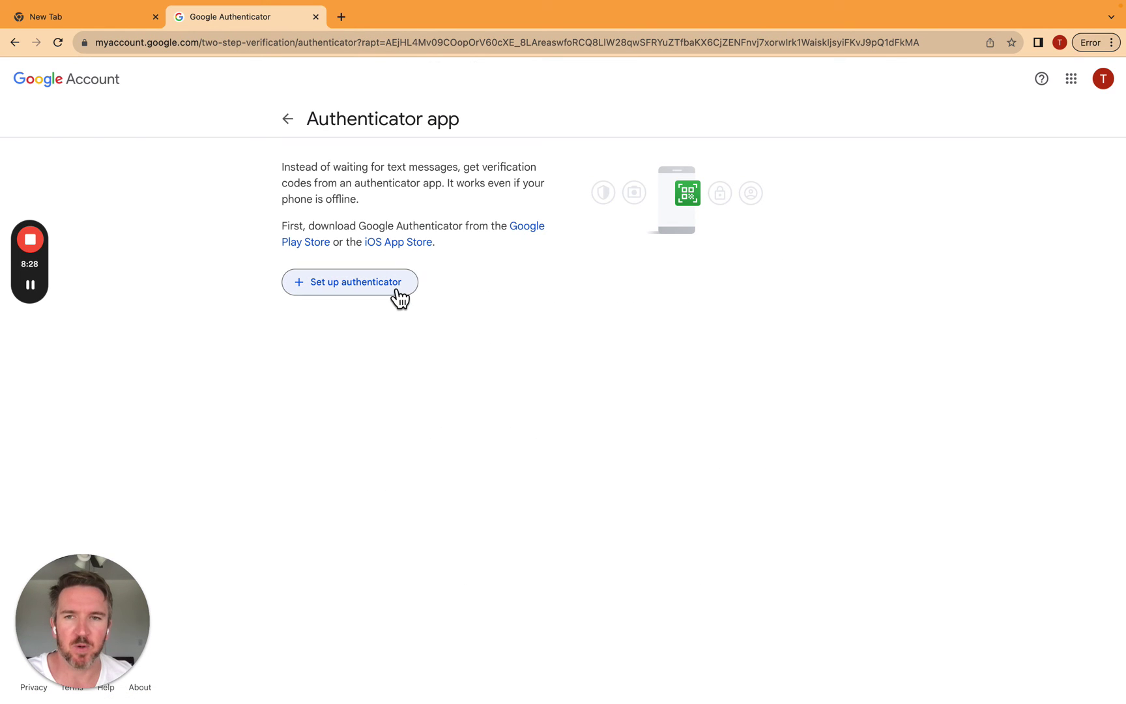
{"action": "left_click", "coordinate": [397, 289]}
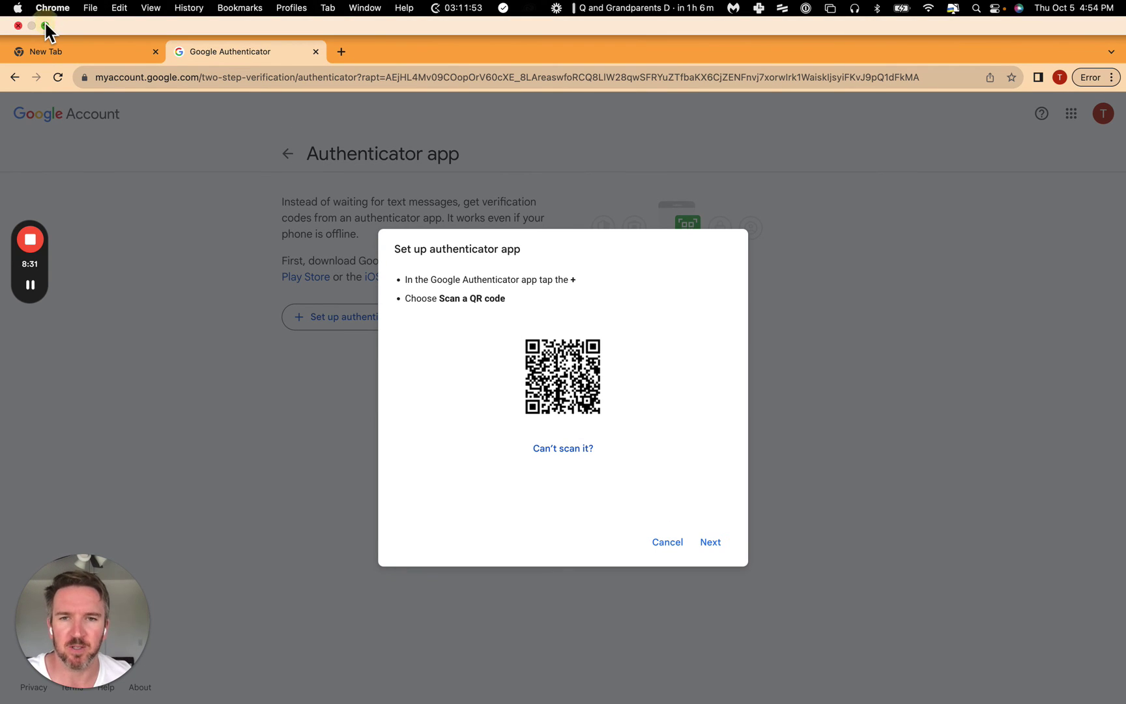
{"action": "left_click", "coordinate": [44, 25]}
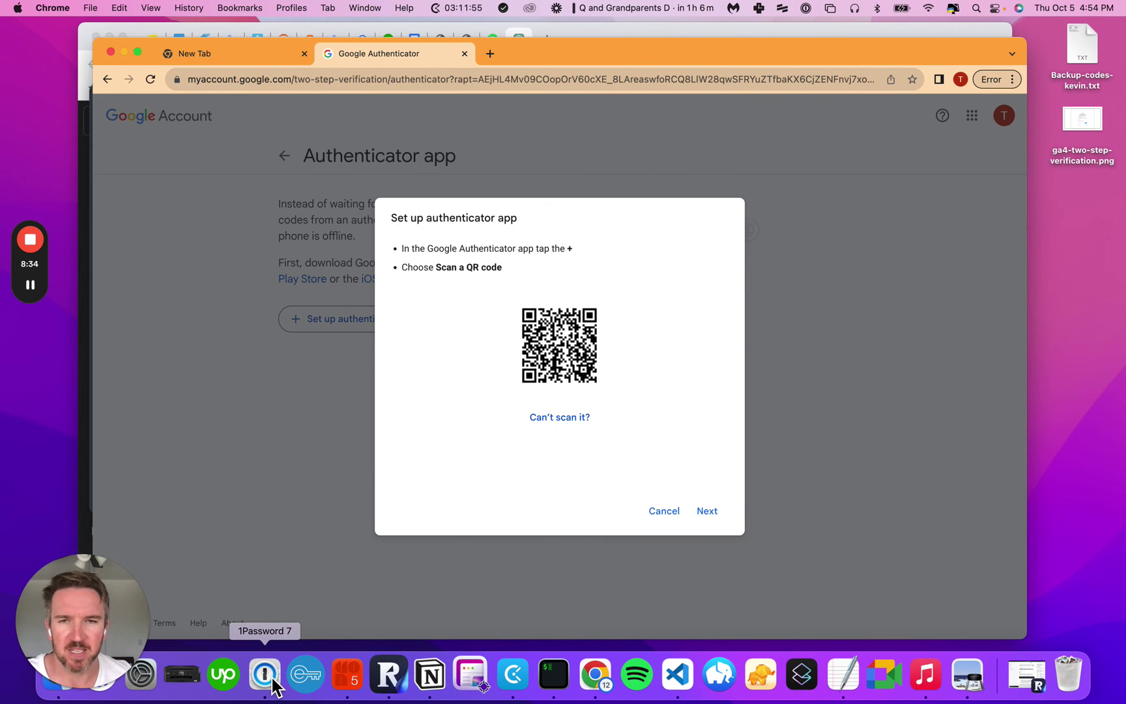
Add a One-Time Password field to the Google test login in 1Password
{"action": "left_click", "coordinate": [273, 679]}
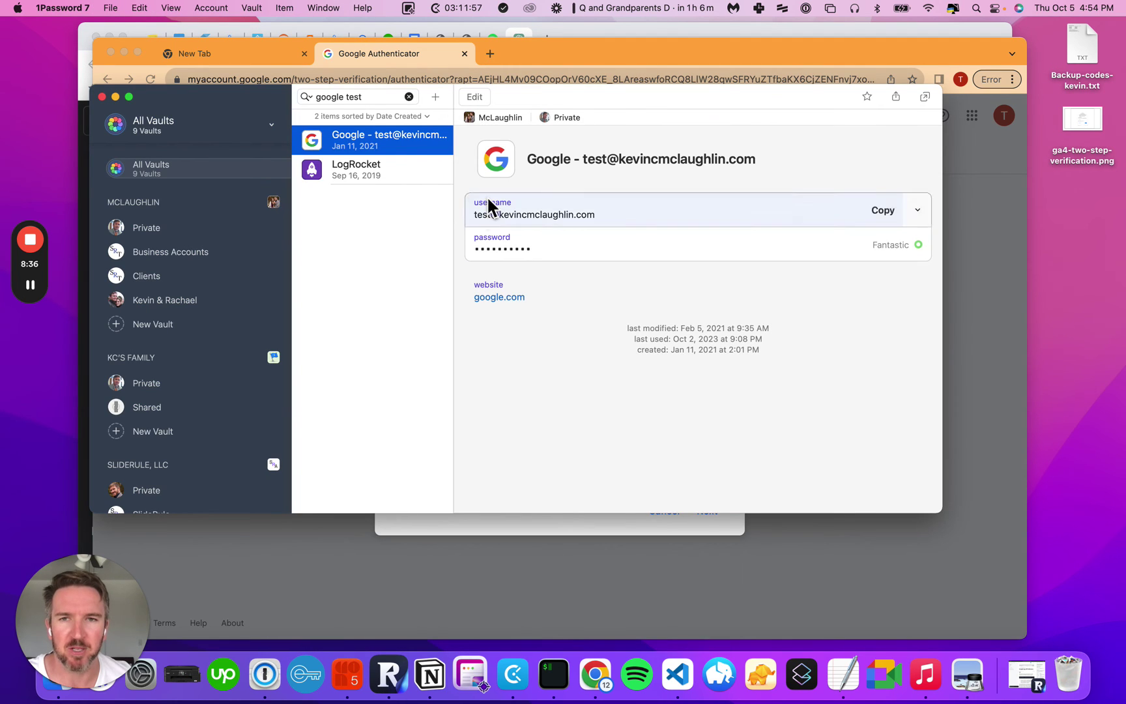
{"action": "left_click", "coordinate": [475, 97]}
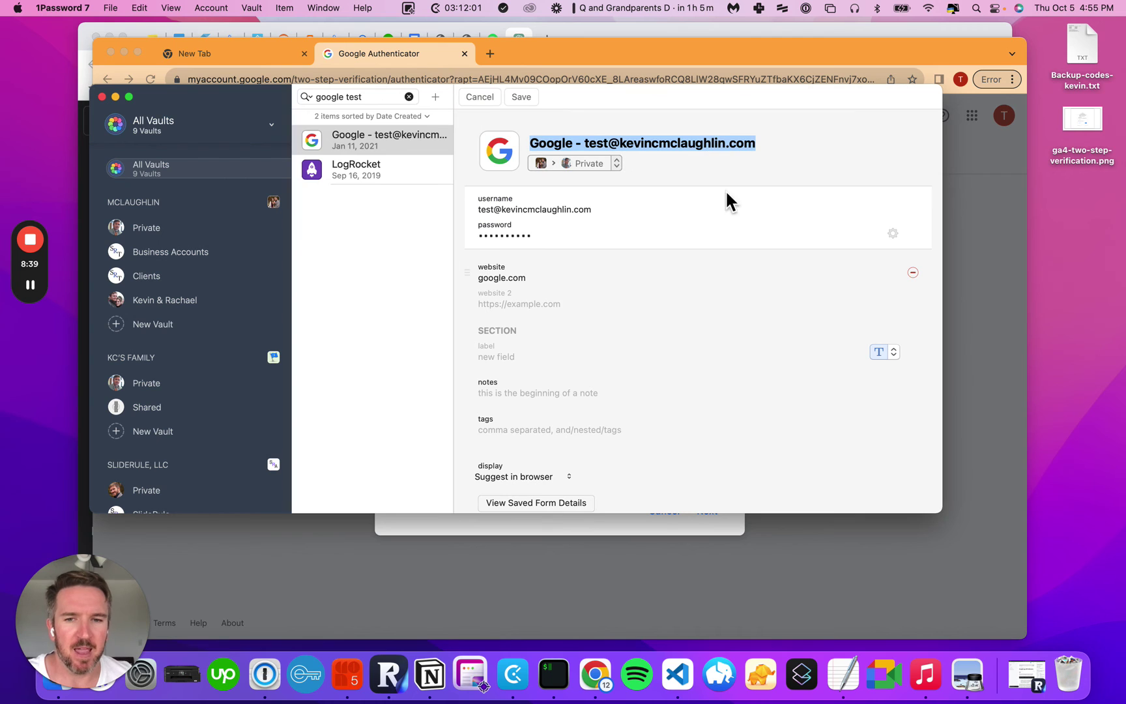
{"action": "scroll", "coordinate": [645, 355], "scroll_direction": "down", "scroll_amount": 1}
{"action": "scroll", "coordinate": [600, 265], "scroll_direction": "up", "scroll_amount": 1}
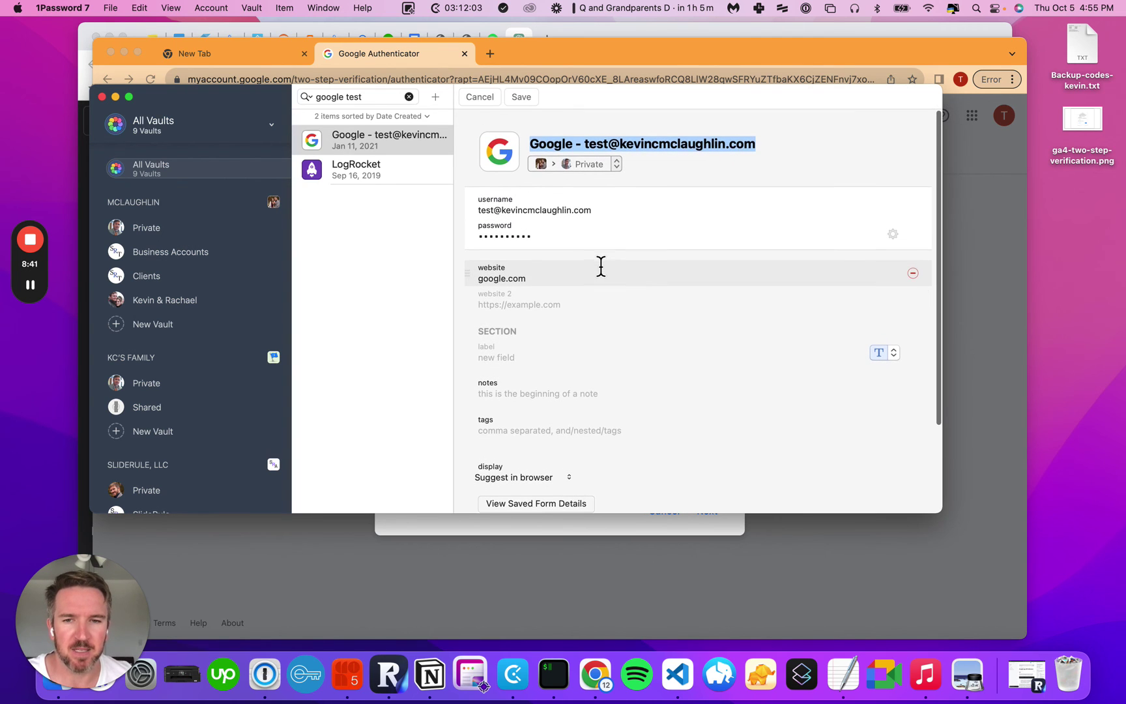
{"action": "scroll", "coordinate": [601, 266], "scroll_direction": "down", "scroll_amount": 1}
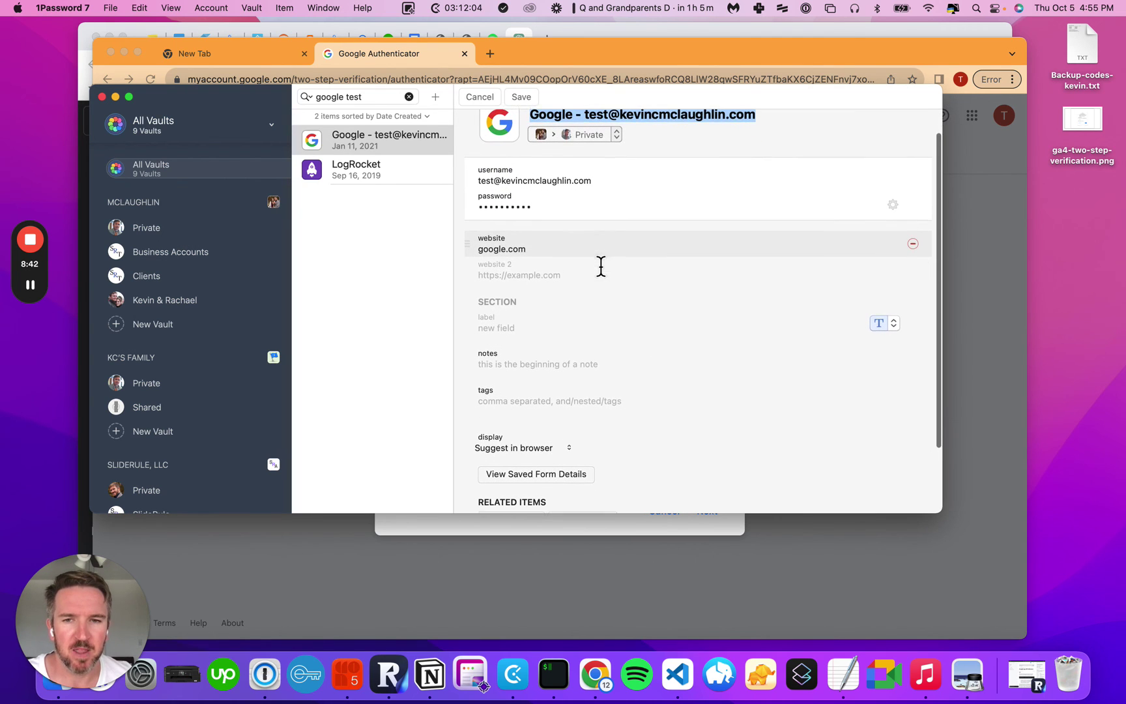
{"action": "left_click", "coordinate": [892, 322]}
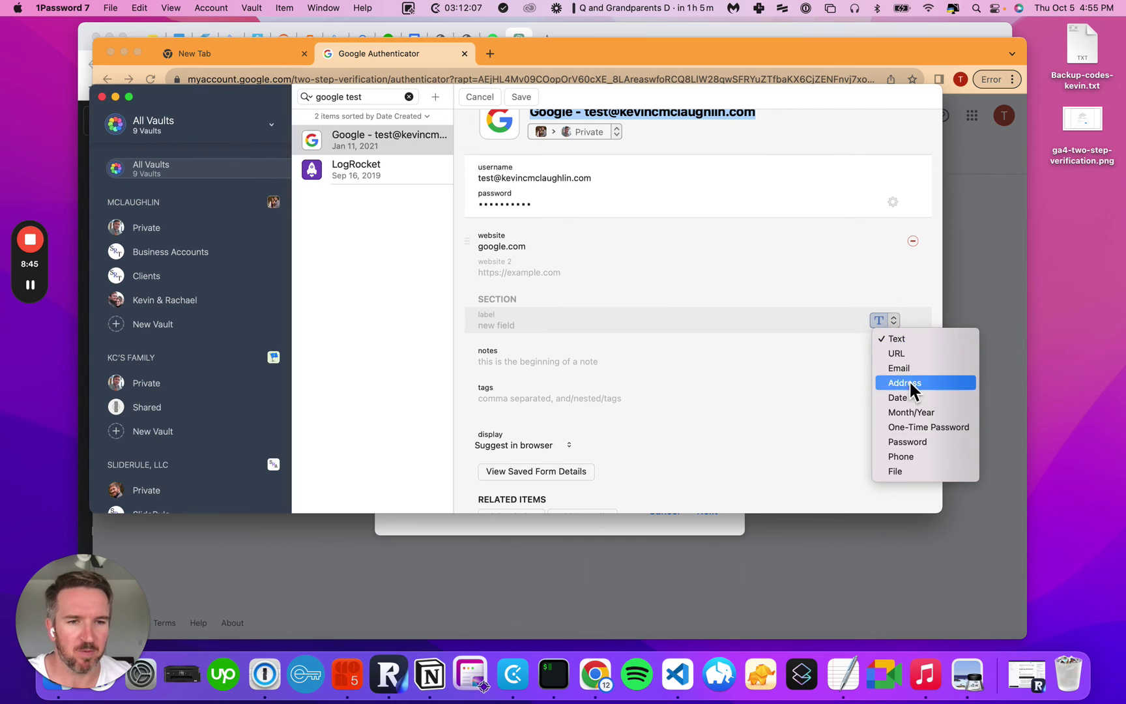
{"action": "left_click", "coordinate": [920, 426]}
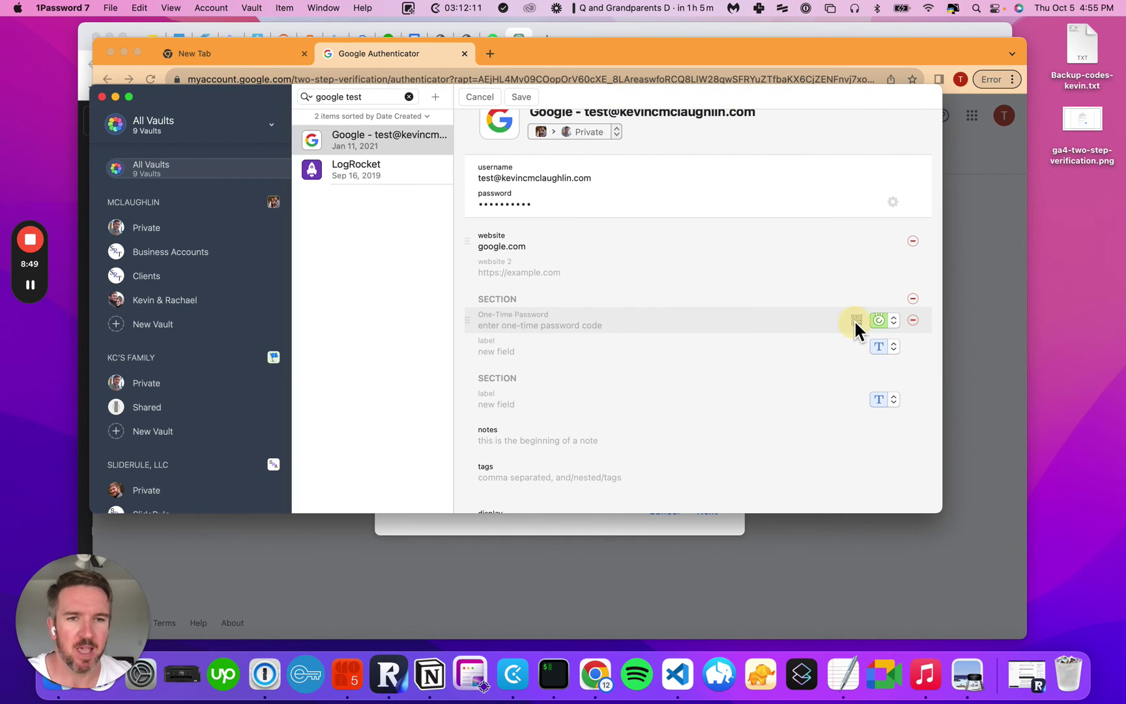
Scan Google's QR code into the one-time password field and save the item
{"action": "left_click", "coordinate": [855, 320]}
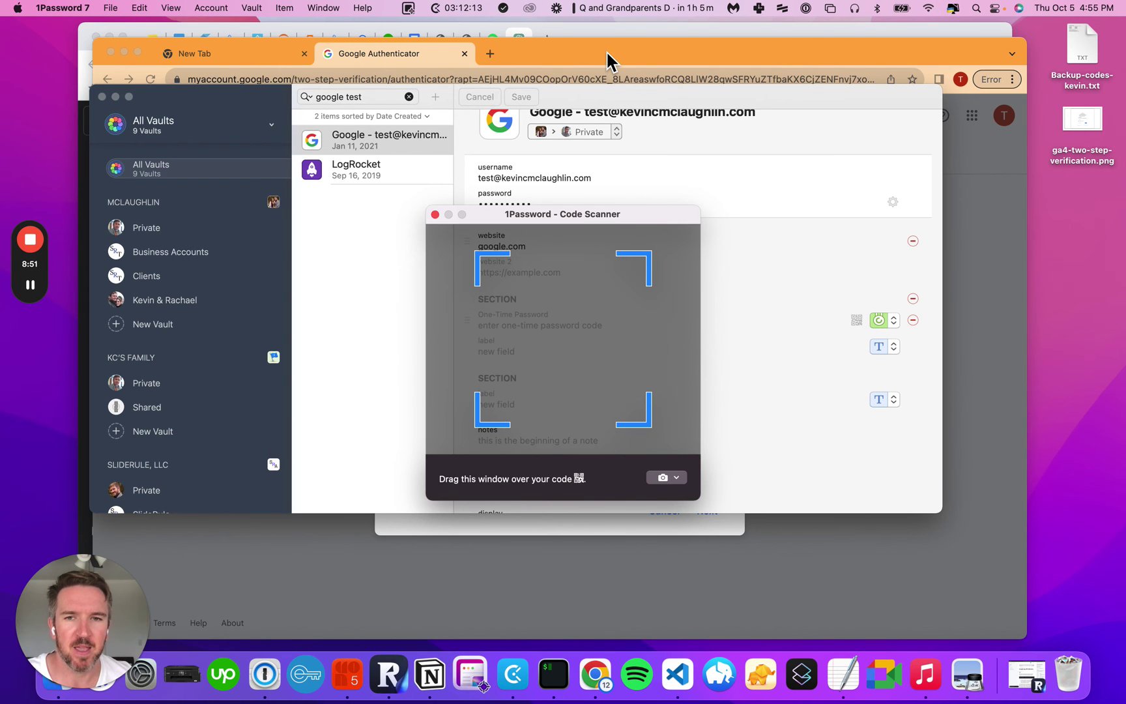
{"action": "left_click_drag", "start_coordinate": [580, 101], "coordinate": [639, 90]}
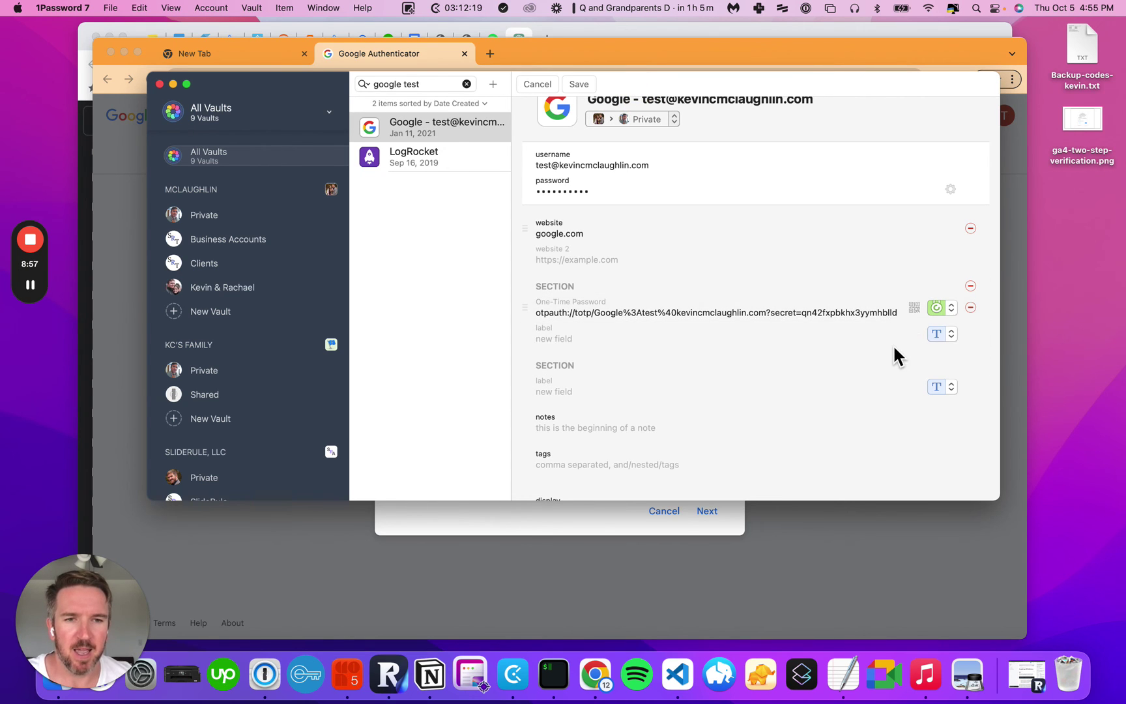
{"action": "left_click", "coordinate": [579, 84]}
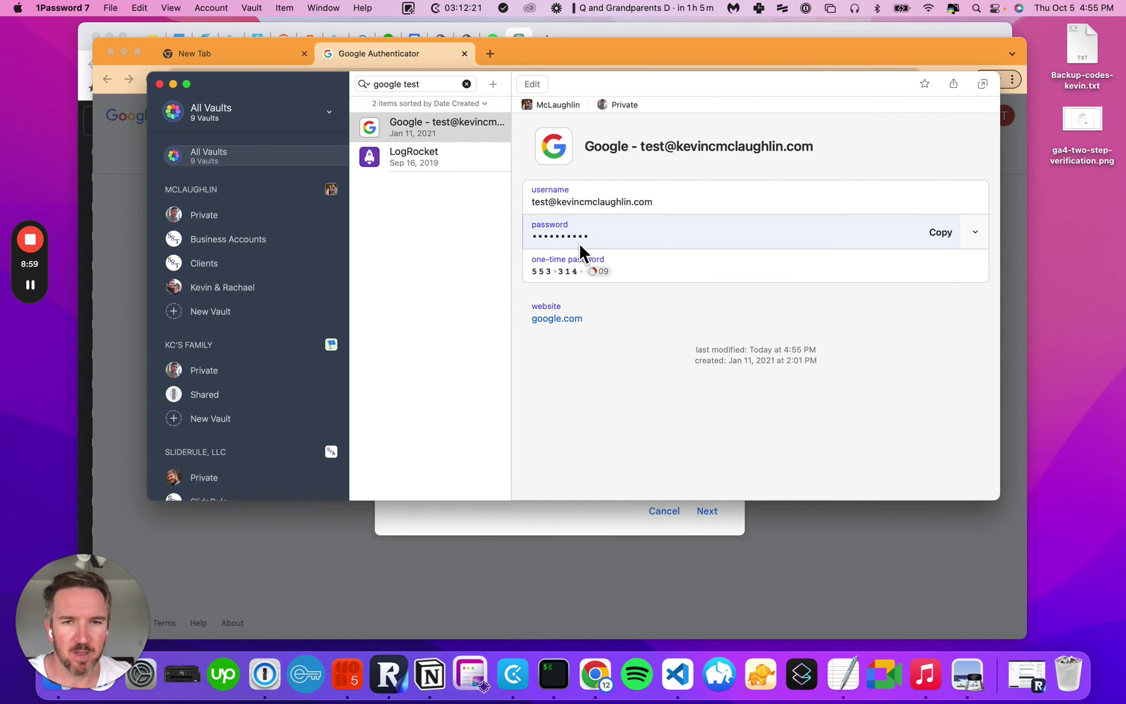
Copy the current code from 1Password, paste it into Google's code field, and verify it
{"action": "left_click", "coordinate": [940, 267]}
{"action": "left_click", "coordinate": [524, 515]}
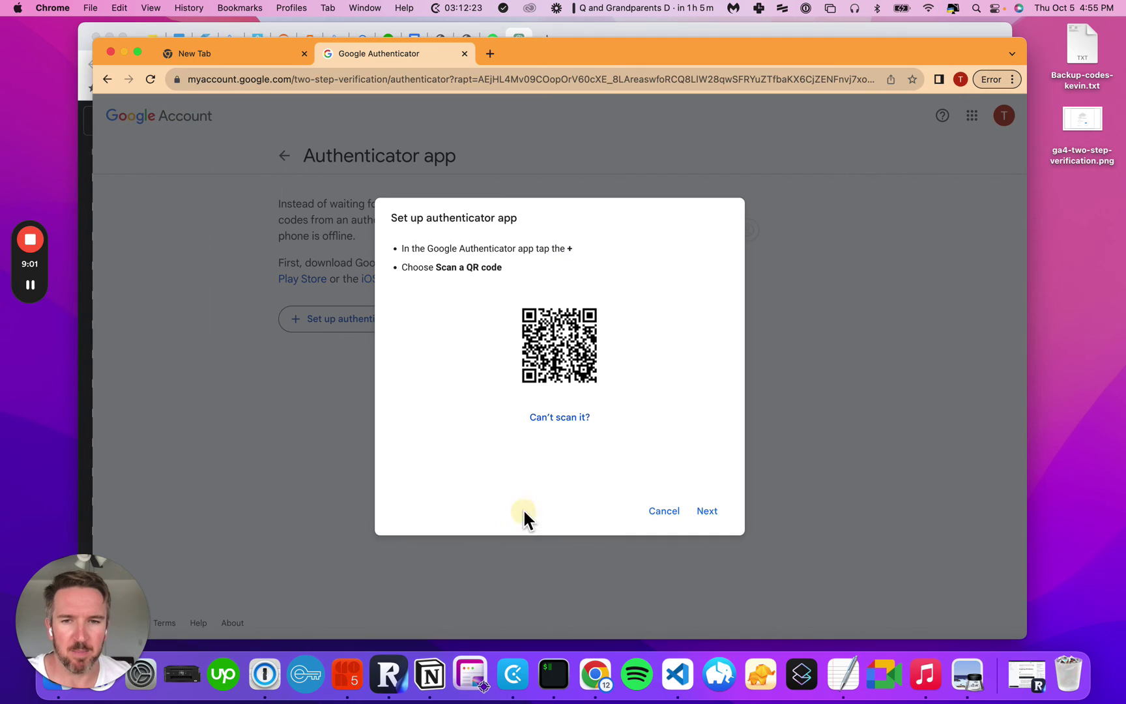
{"action": "left_click", "coordinate": [709, 512]}
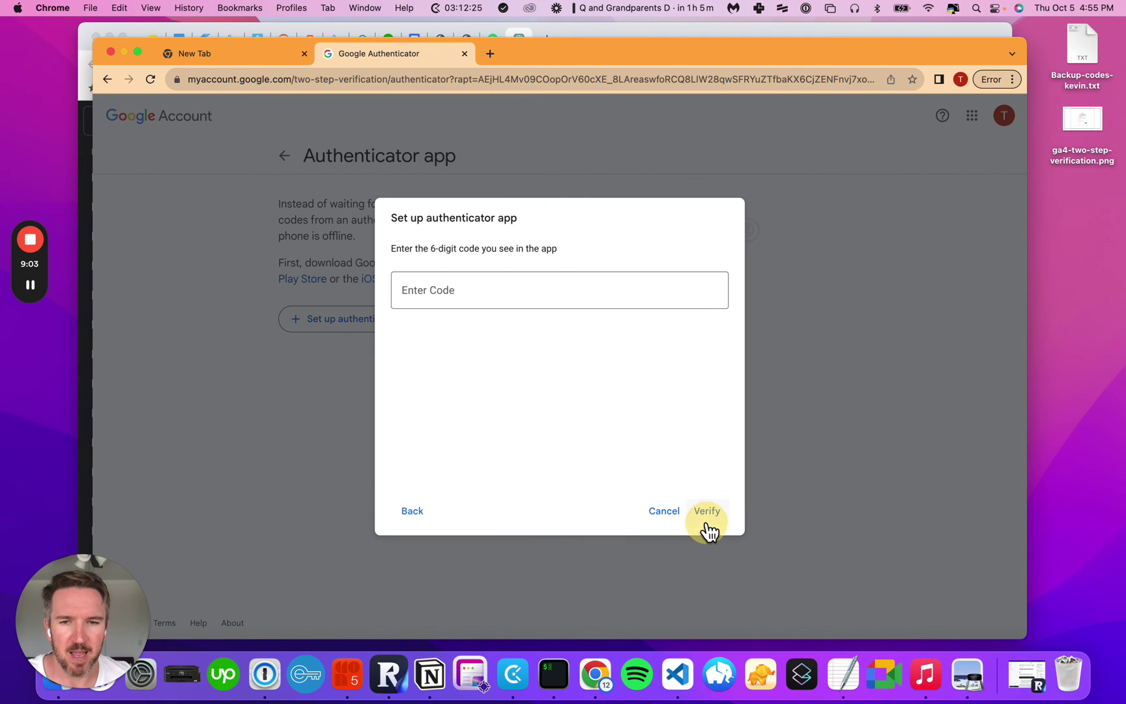
{"action": "left_click", "coordinate": [467, 294]}
{"action": "key", "text": "super+v"}
{"action": "left_click", "coordinate": [706, 512]}
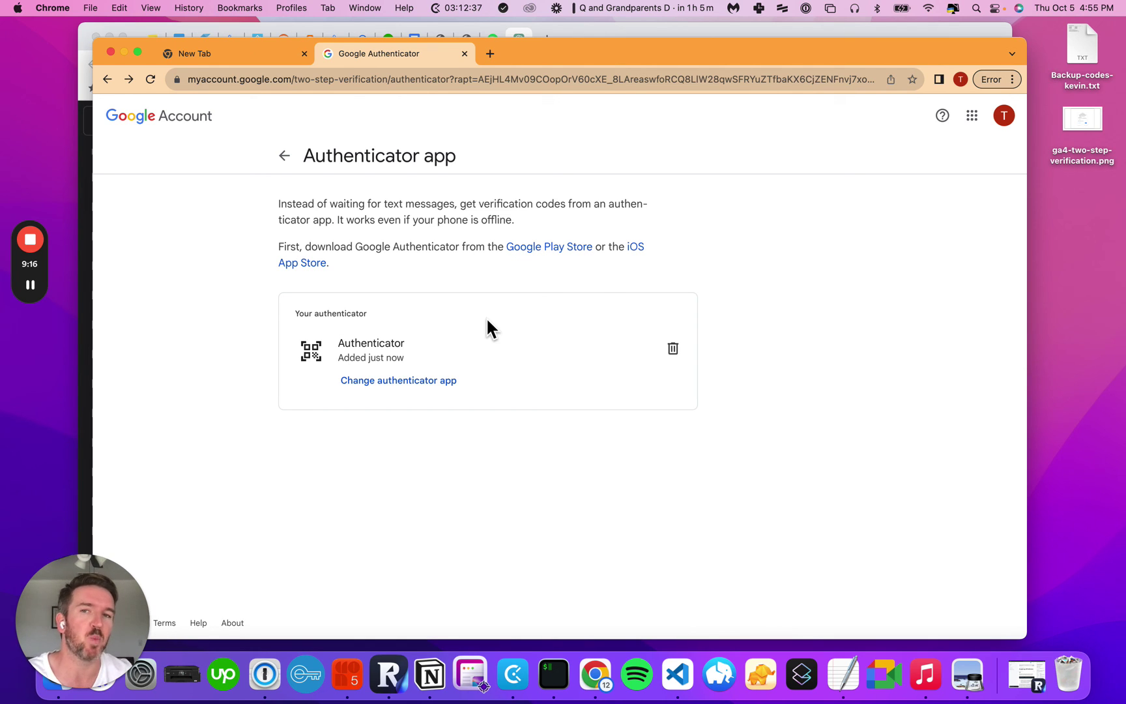
Switch the Google test login's vault from Private to SlideRule and save it
{"action": "left_click", "coordinate": [279, 679]}
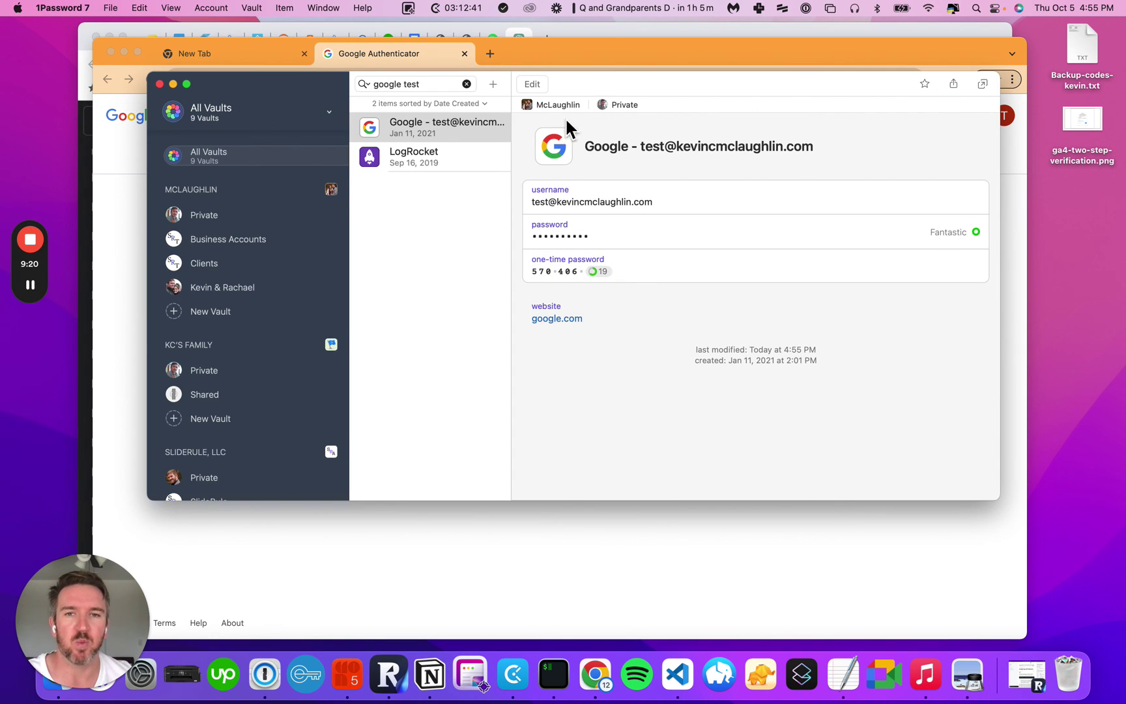
{"action": "left_click", "coordinate": [532, 84]}
{"action": "left_click", "coordinate": [661, 149]}
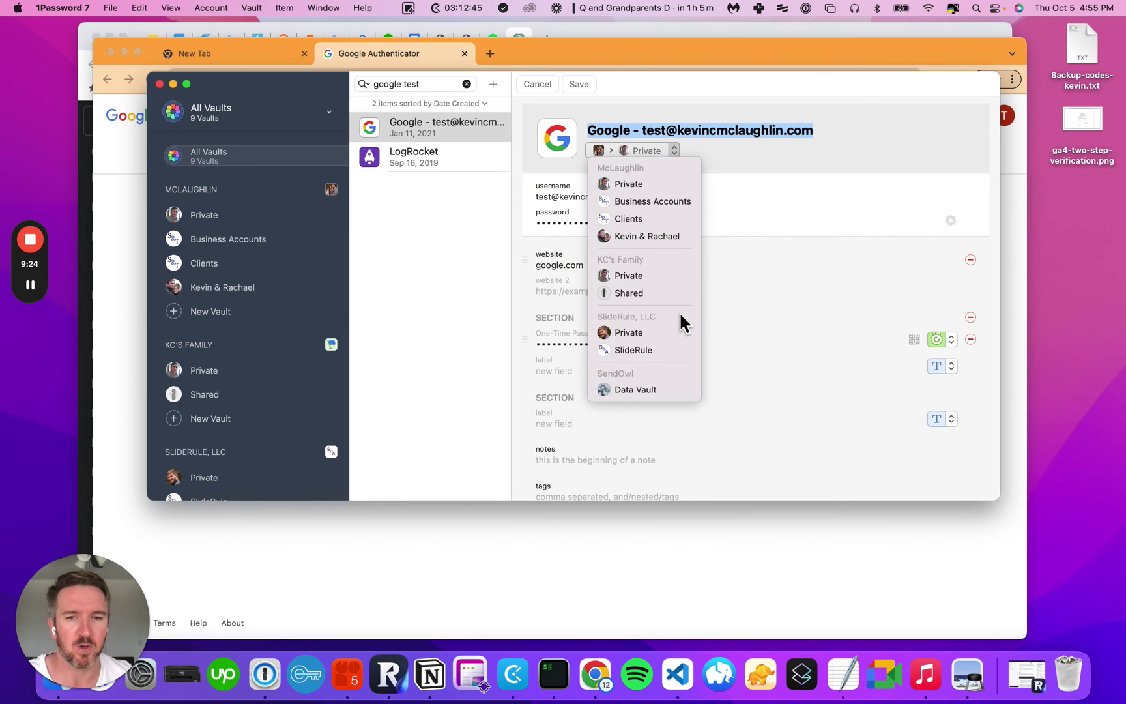
{"action": "left_click", "coordinate": [664, 350]}
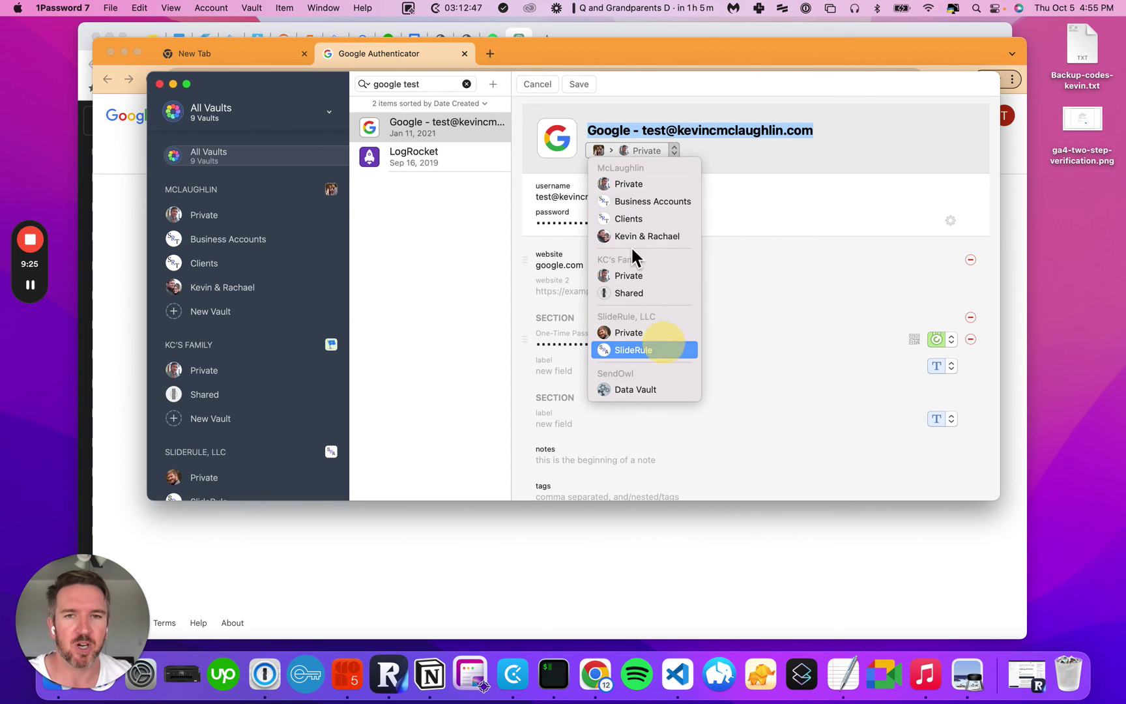
{"action": "left_click", "coordinate": [578, 84]}
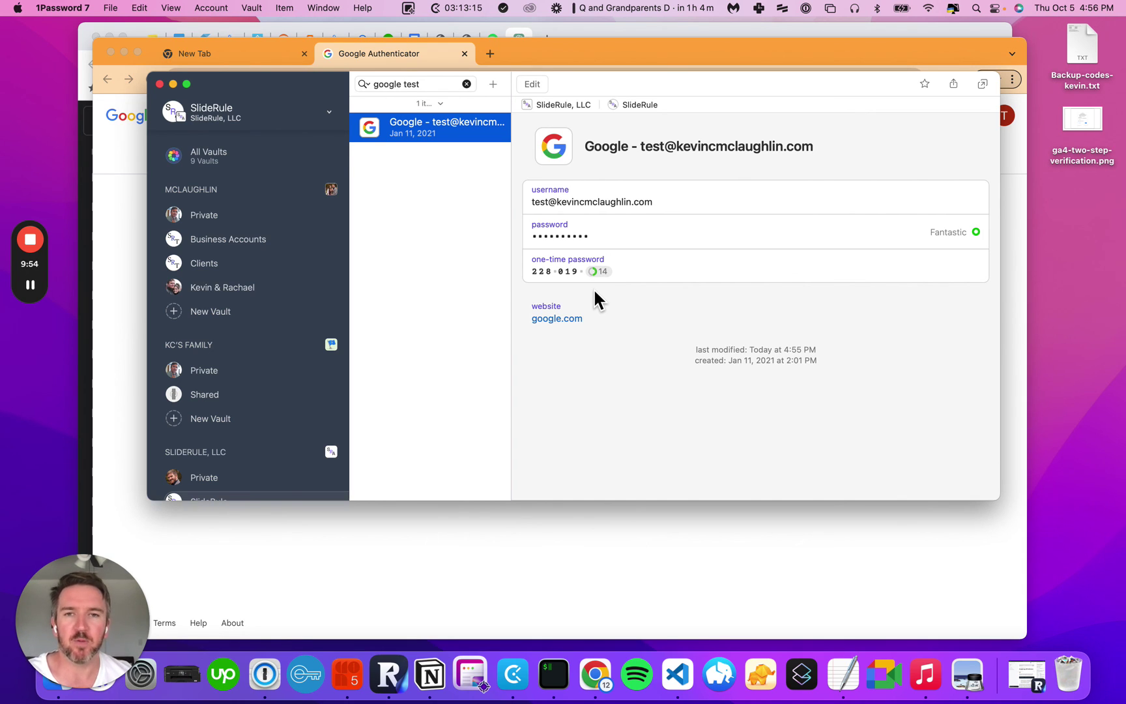
{"action": "mouse_move", "coordinate": [582, 312]}
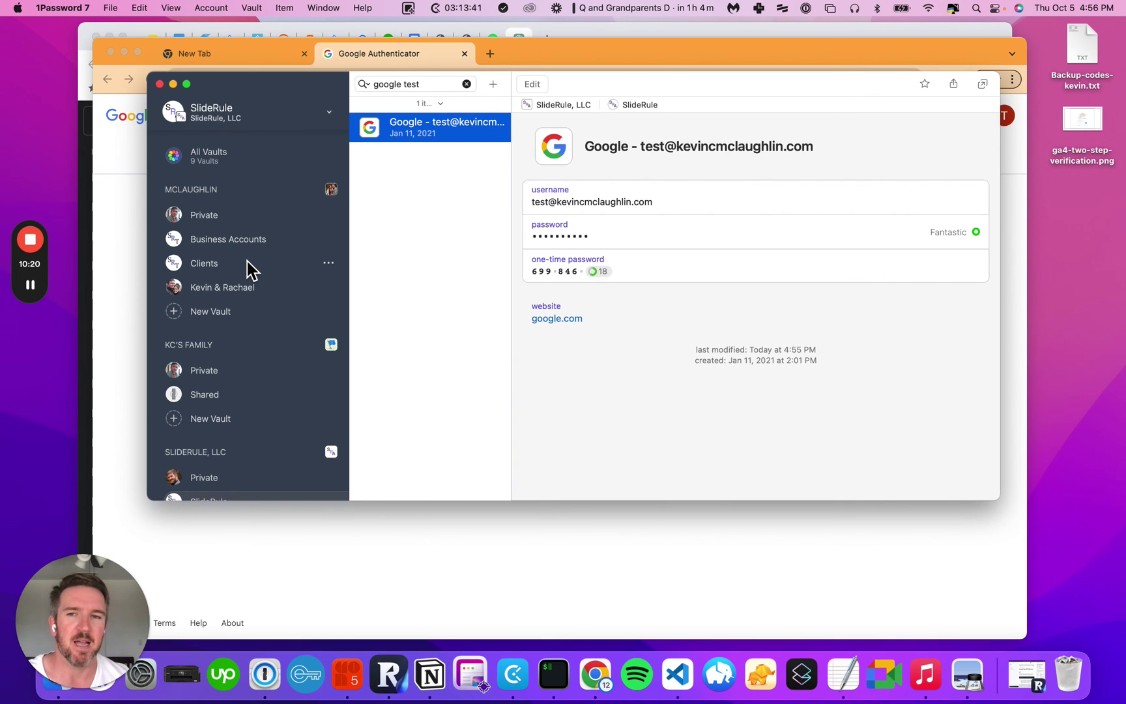
{"action": "mouse_move", "coordinate": [43, 239]}
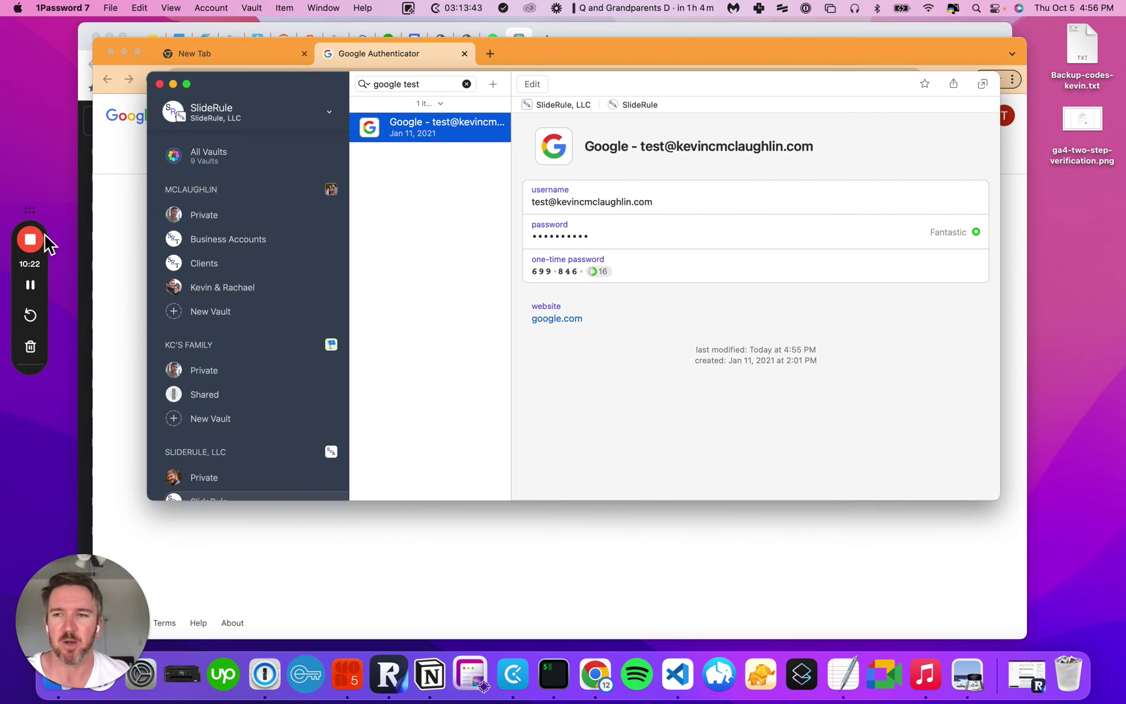